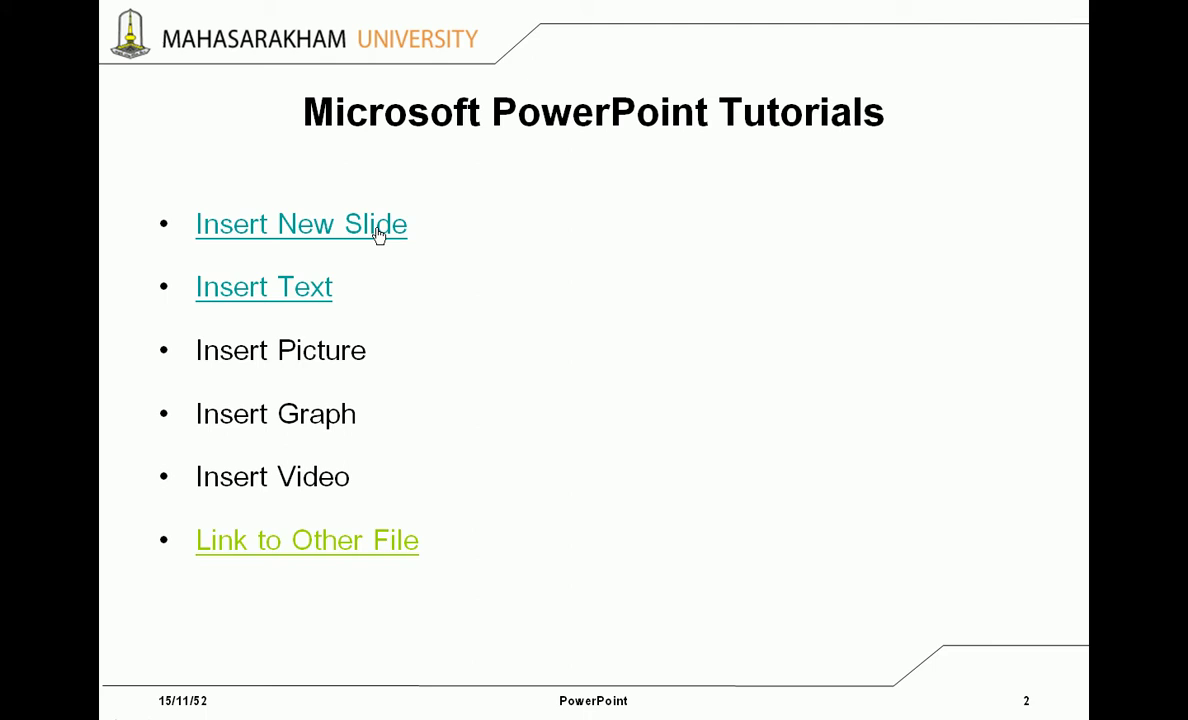
Test the Insert New Slide and Insert Text links in the slide show, returning to the menu each time.
click(329, 224)
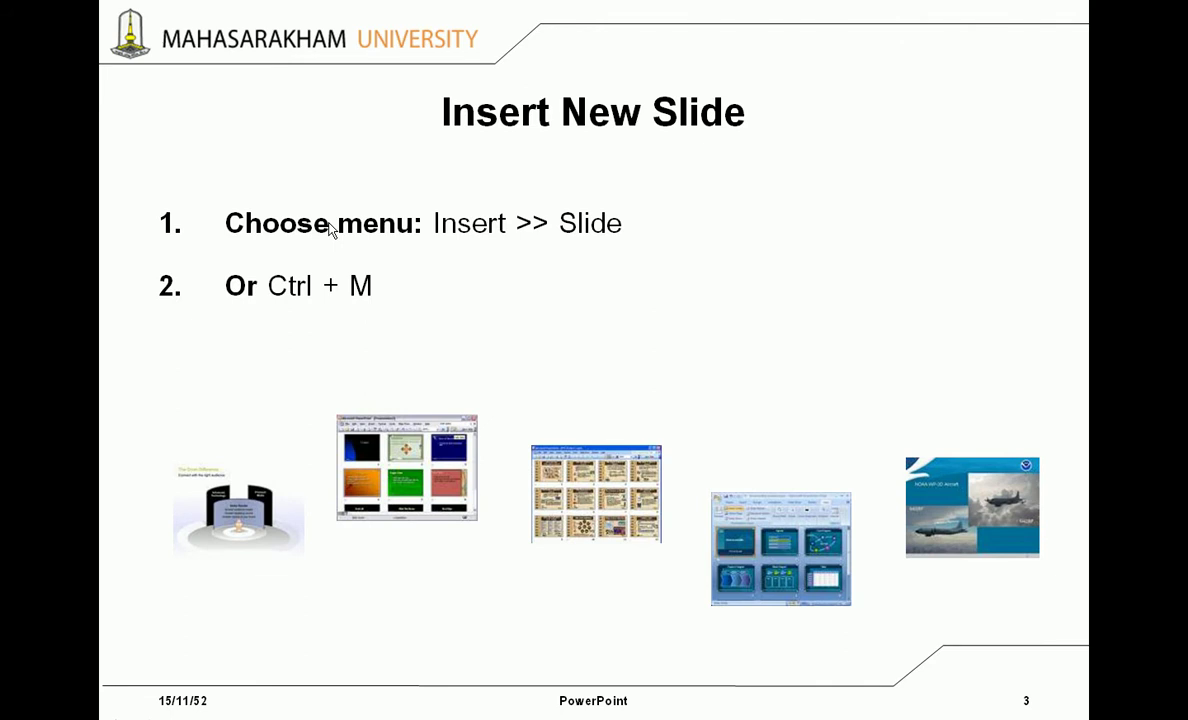
click(324, 224)
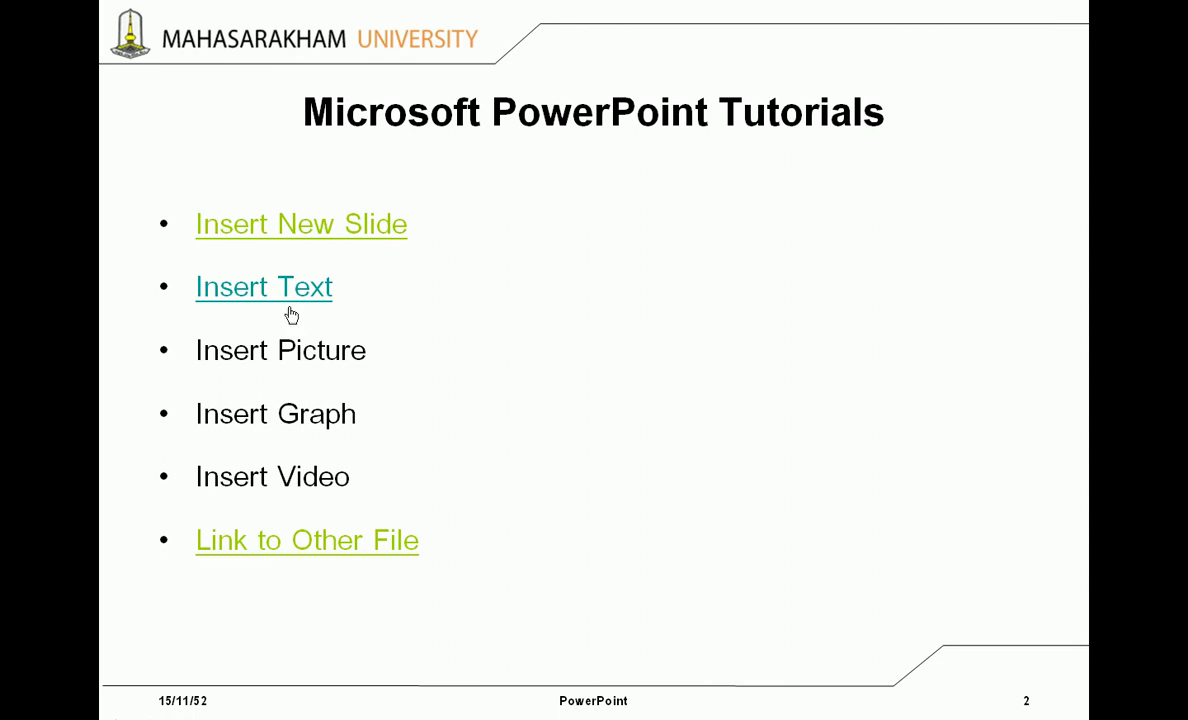
click(289, 293)
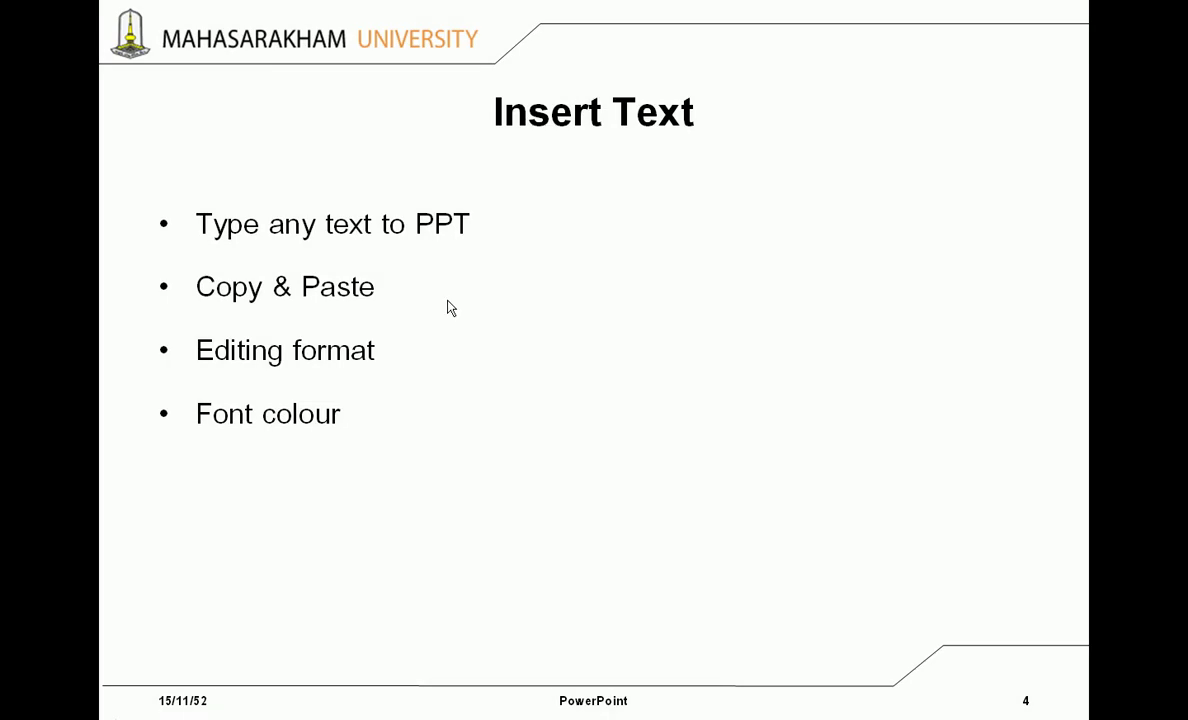
click(449, 300)
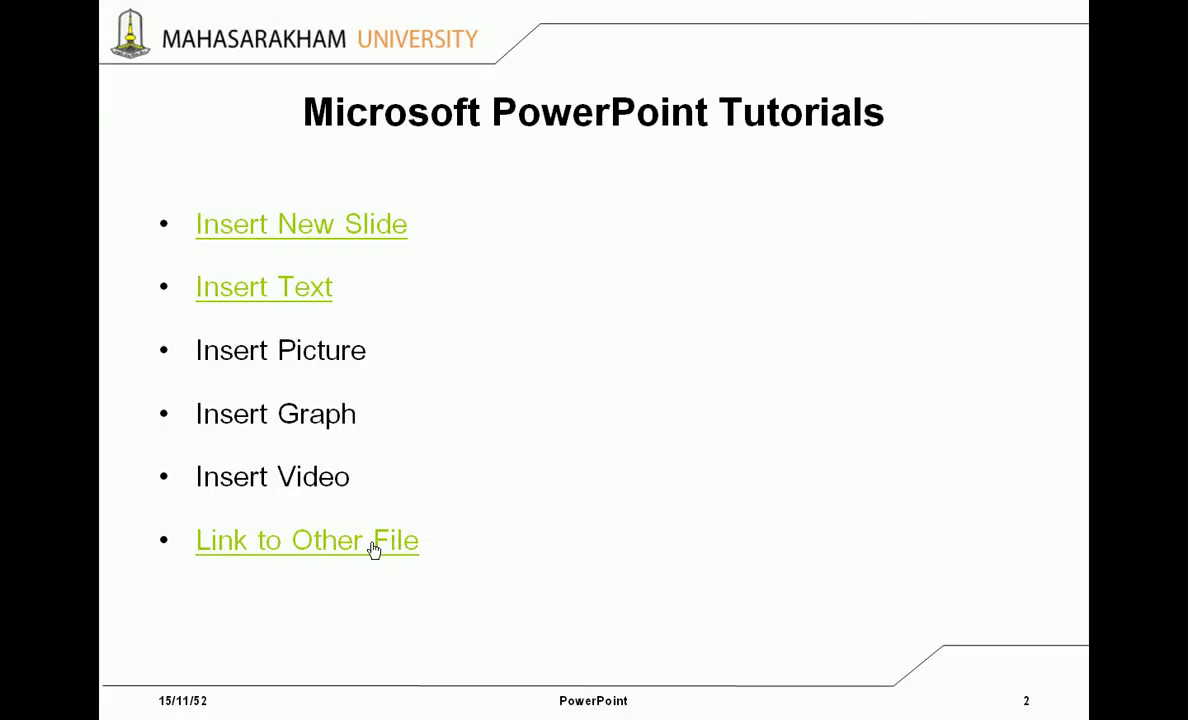
Follow Link to Other File through the linked deck back to the menu, then end the show.
click(325, 549)
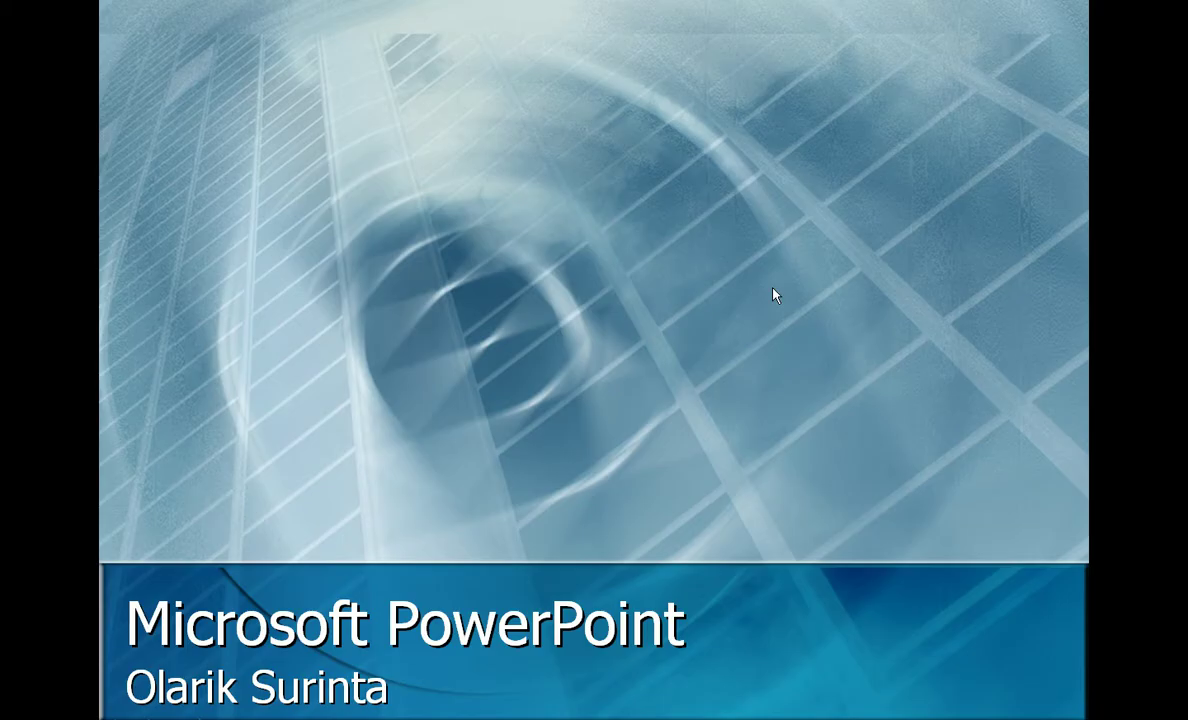
click(681, 307)
click(682, 308)
click(684, 313)
click(684, 313)
click(684, 313)
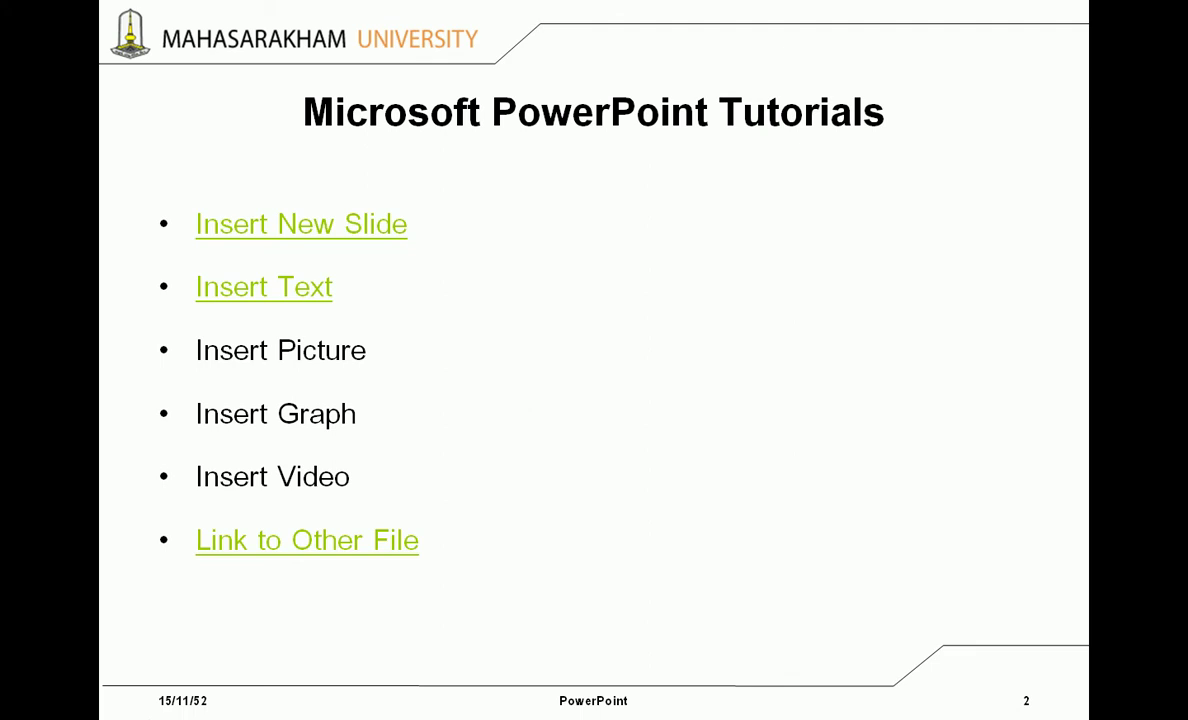
key(Escape)
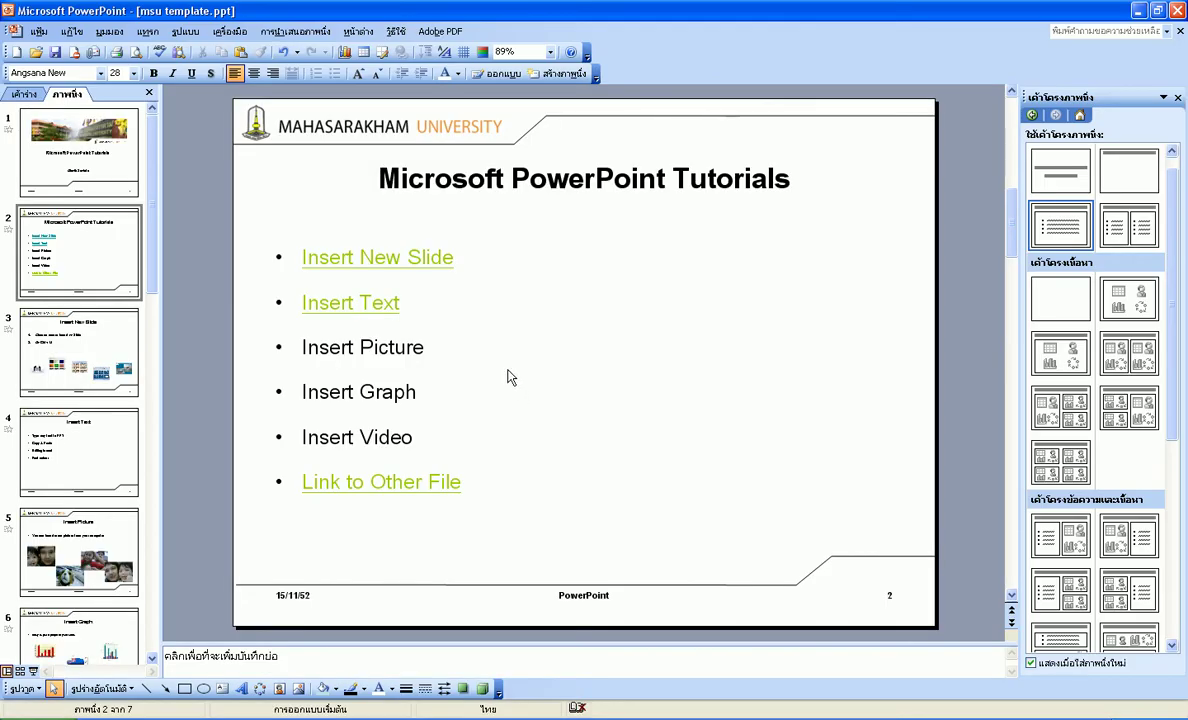
Hyperlink the 'Insert Picture' bullet to slide 5, 'Insert Picture', in this document.
drag(426, 347, 301, 347)
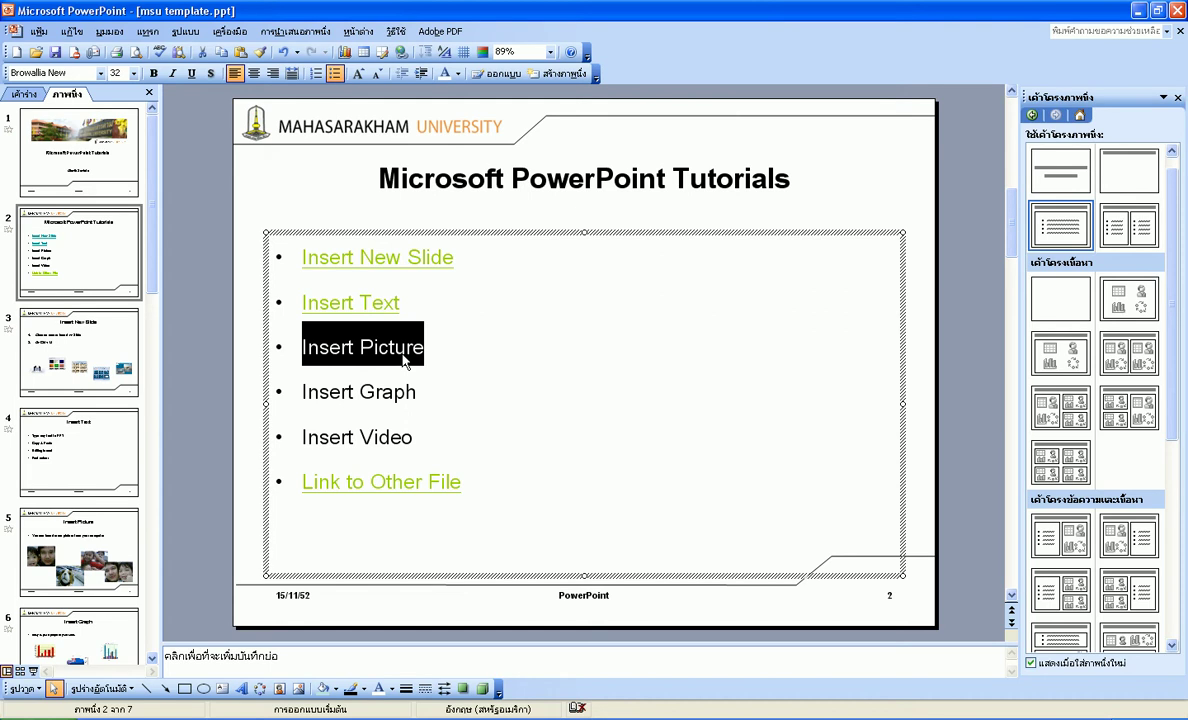
click(153, 33)
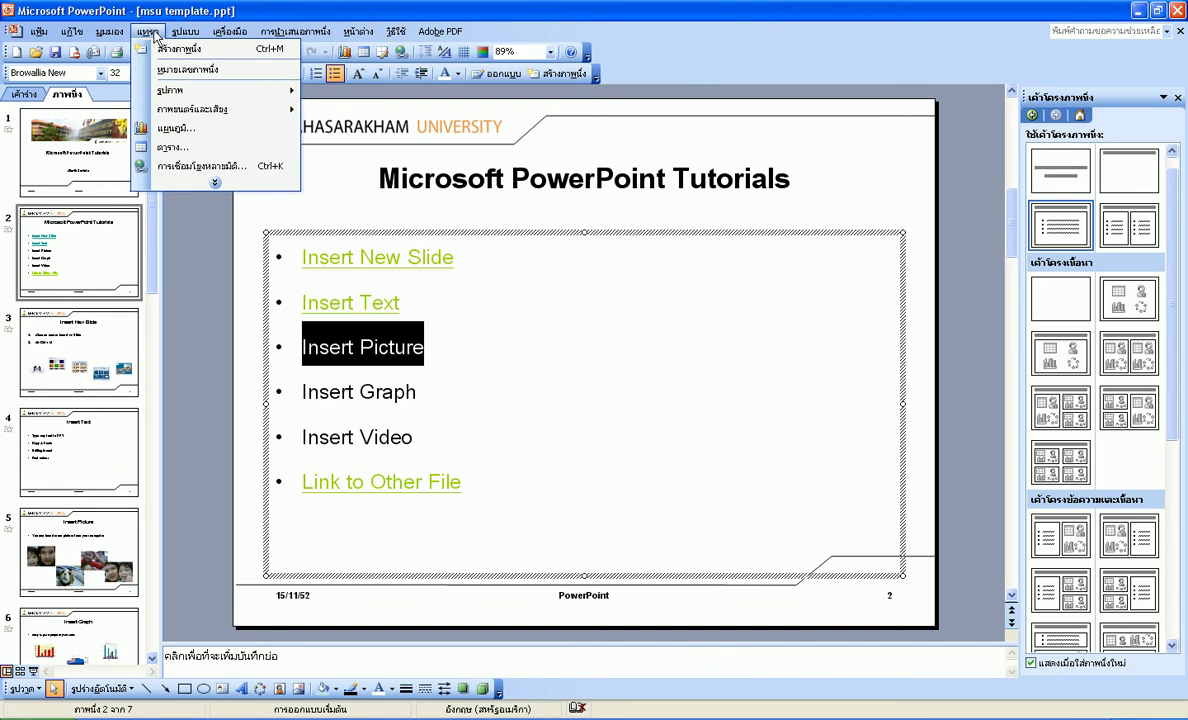
click(214, 183)
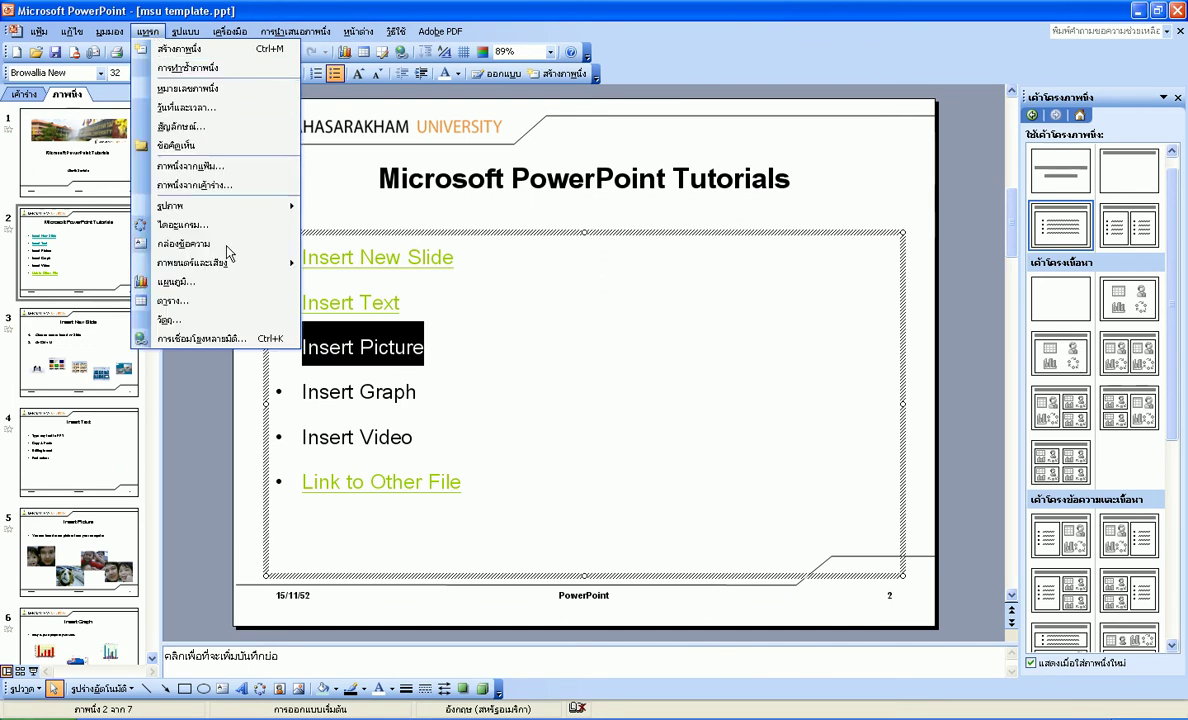
click(253, 341)
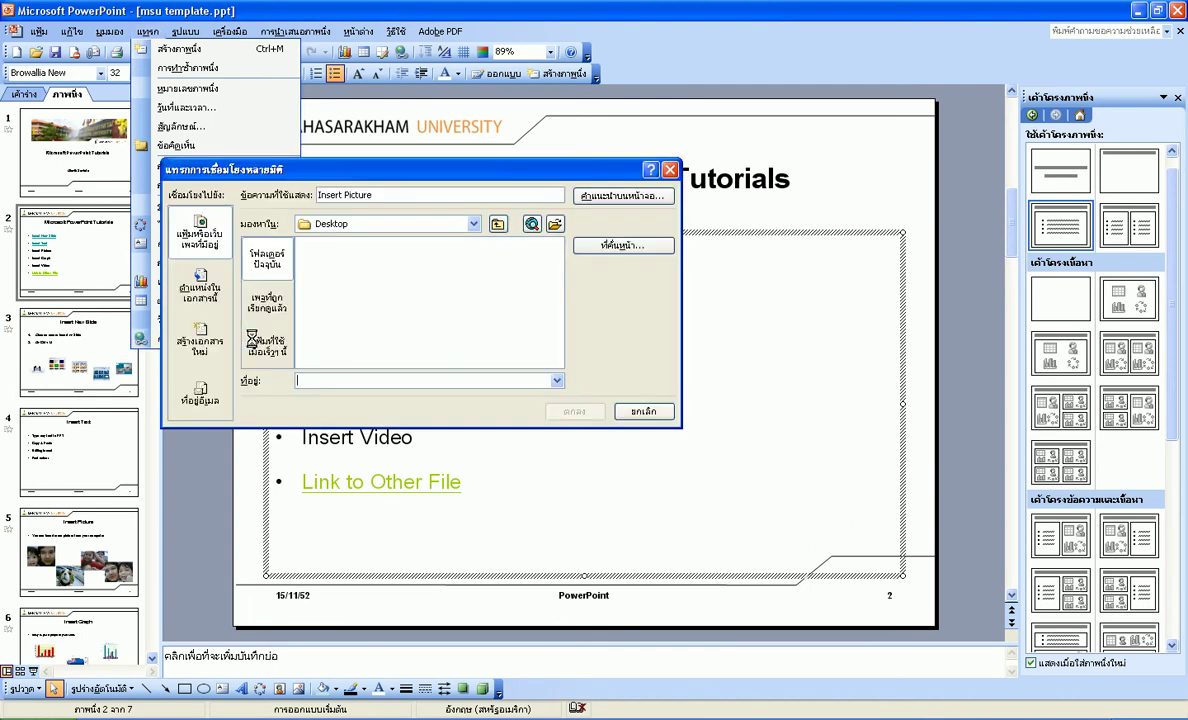
drag(353, 172, 673, 130)
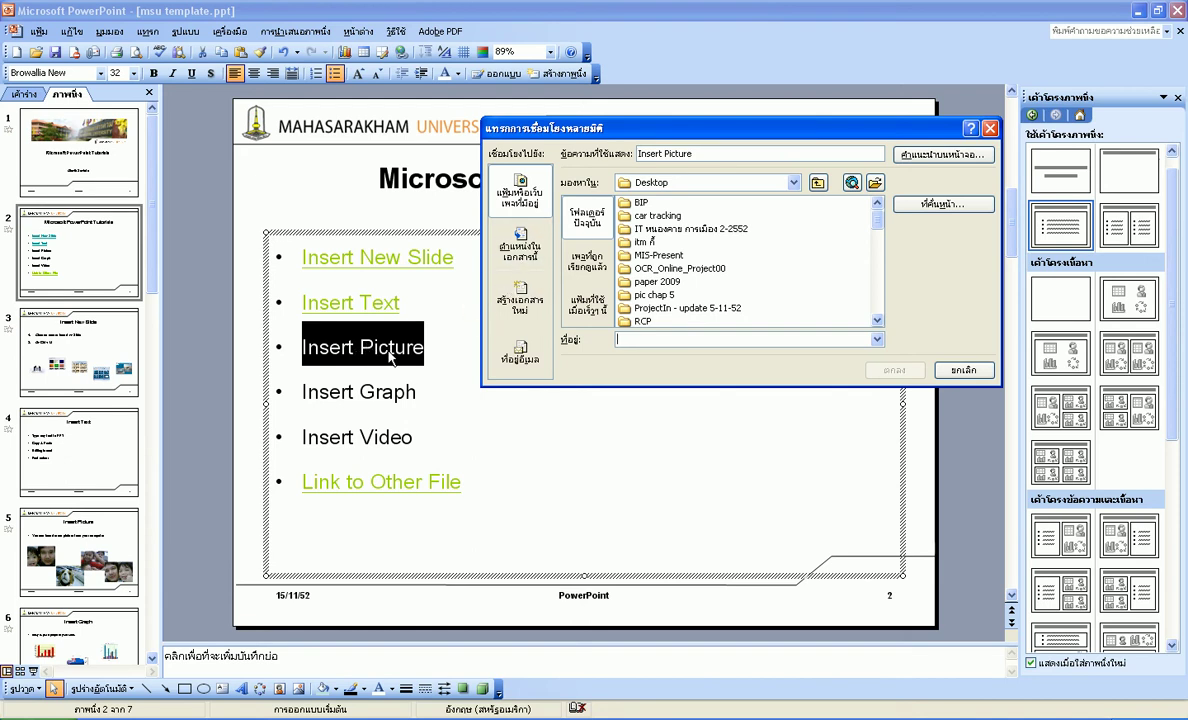
click(533, 258)
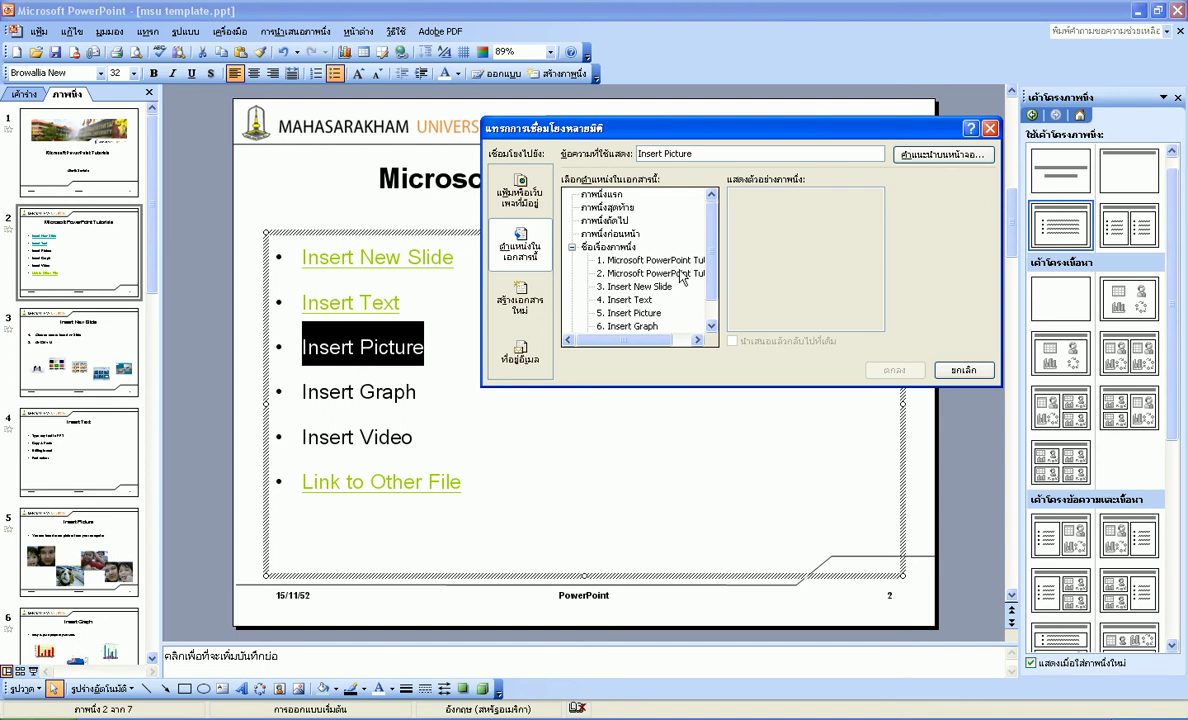
scroll(710, 263, down, 1)
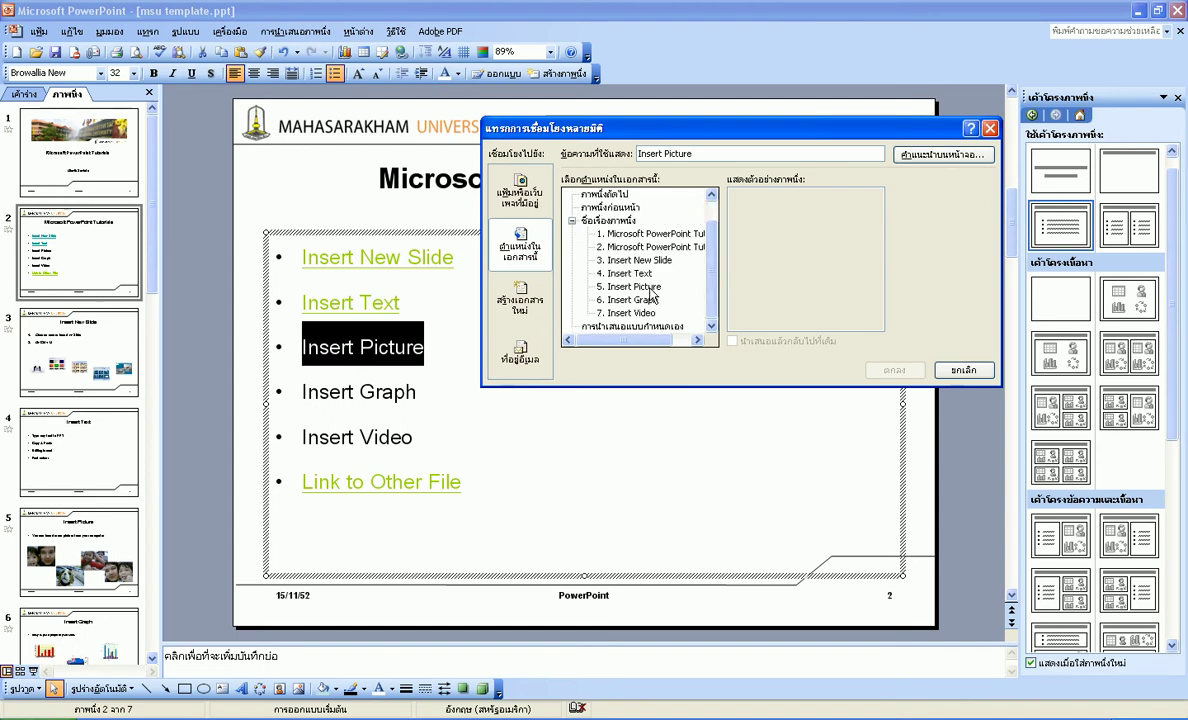
click(649, 288)
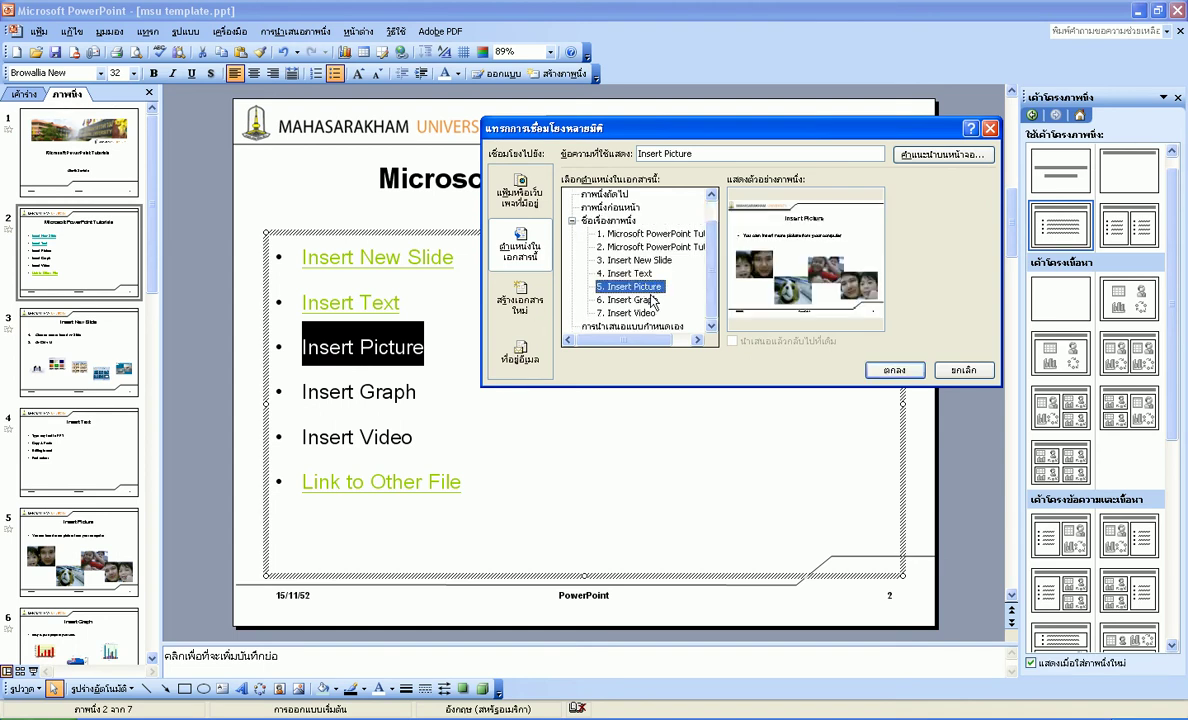
click(893, 371)
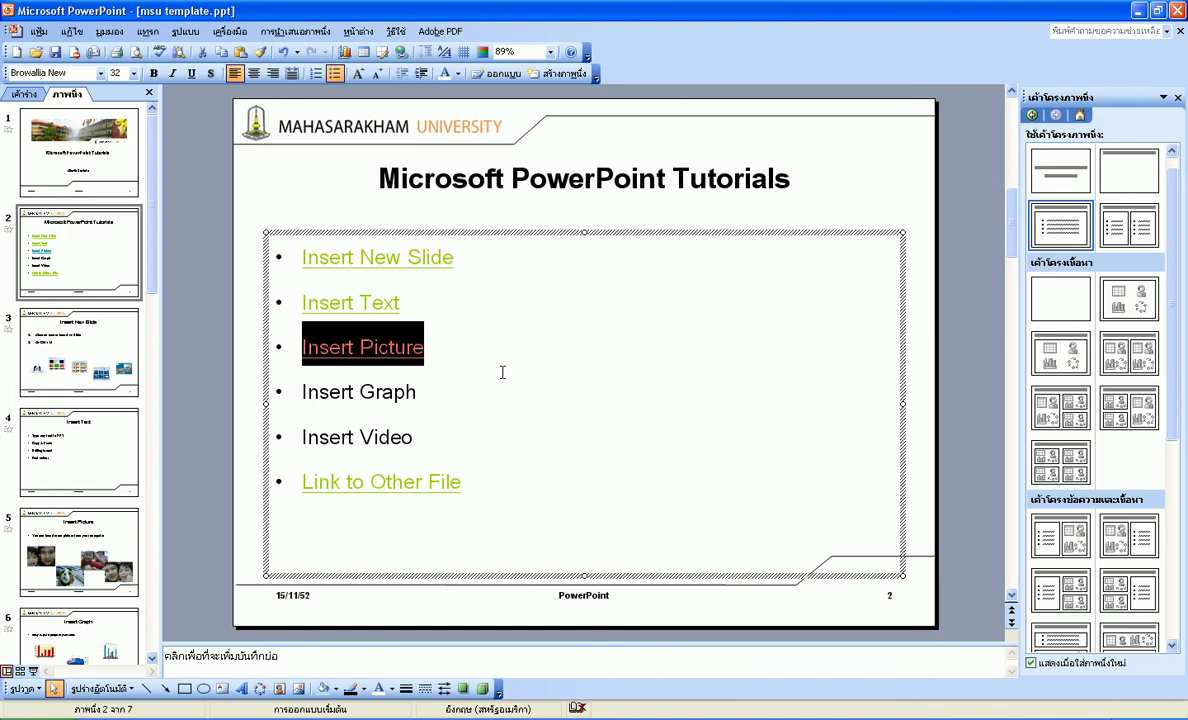
Hyperlink the 'Insert Graph' bullet to slide 6, 'Insert Graph', using the right-click Hyperlink command.
click(459, 386)
drag(465, 390, 332, 390)
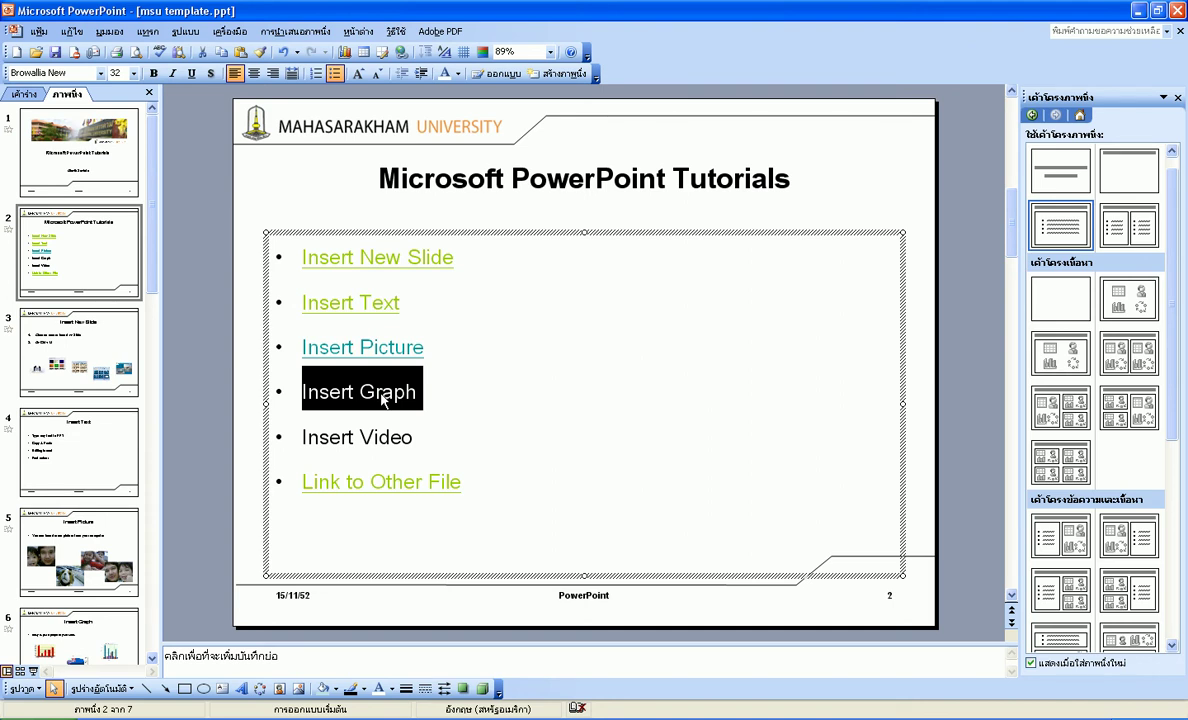
click(155, 38)
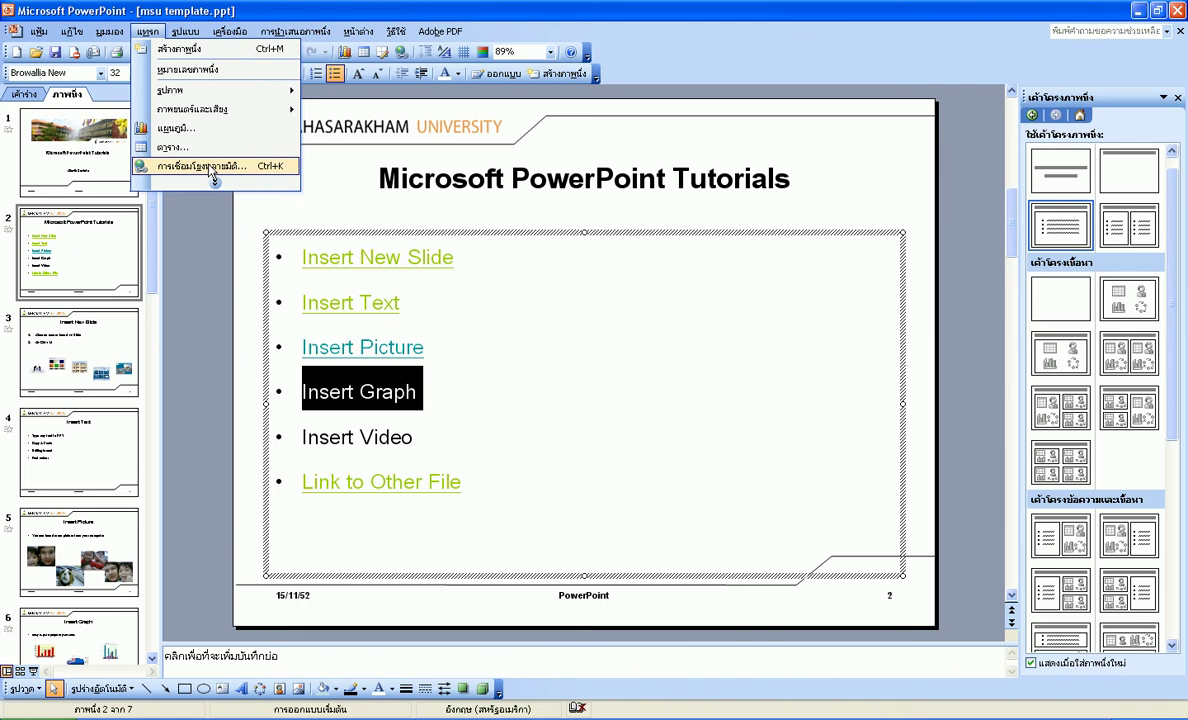
key(Escape)
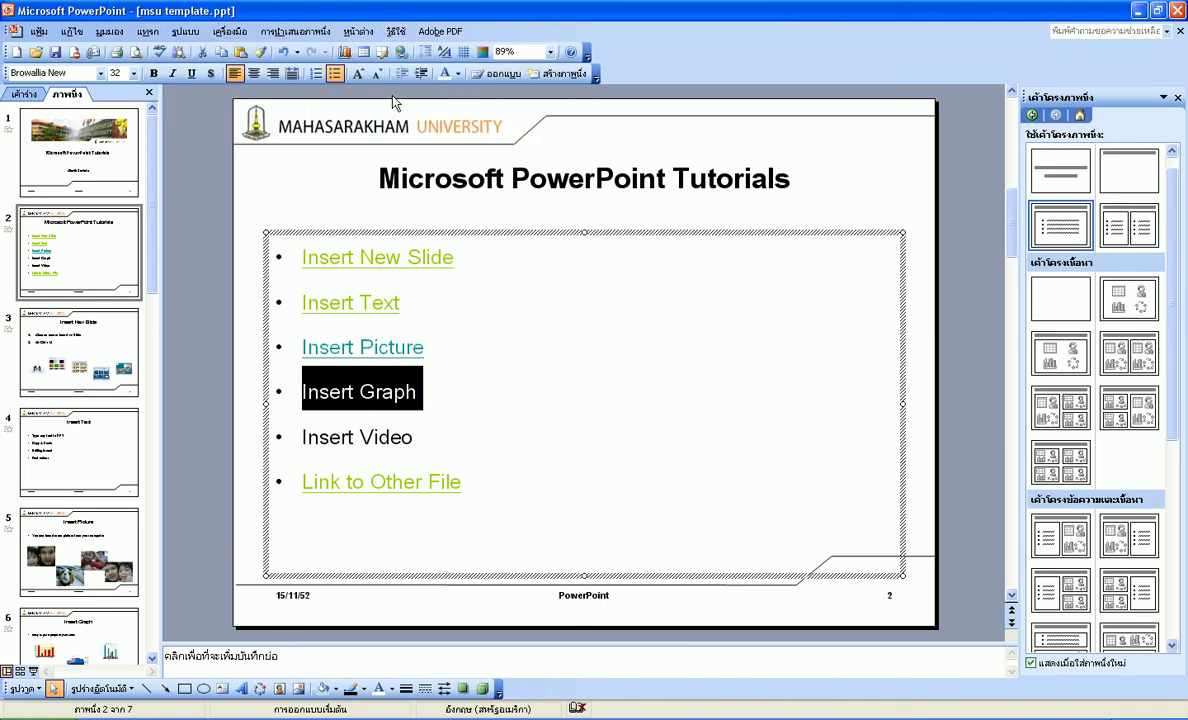
right_click(386, 395)
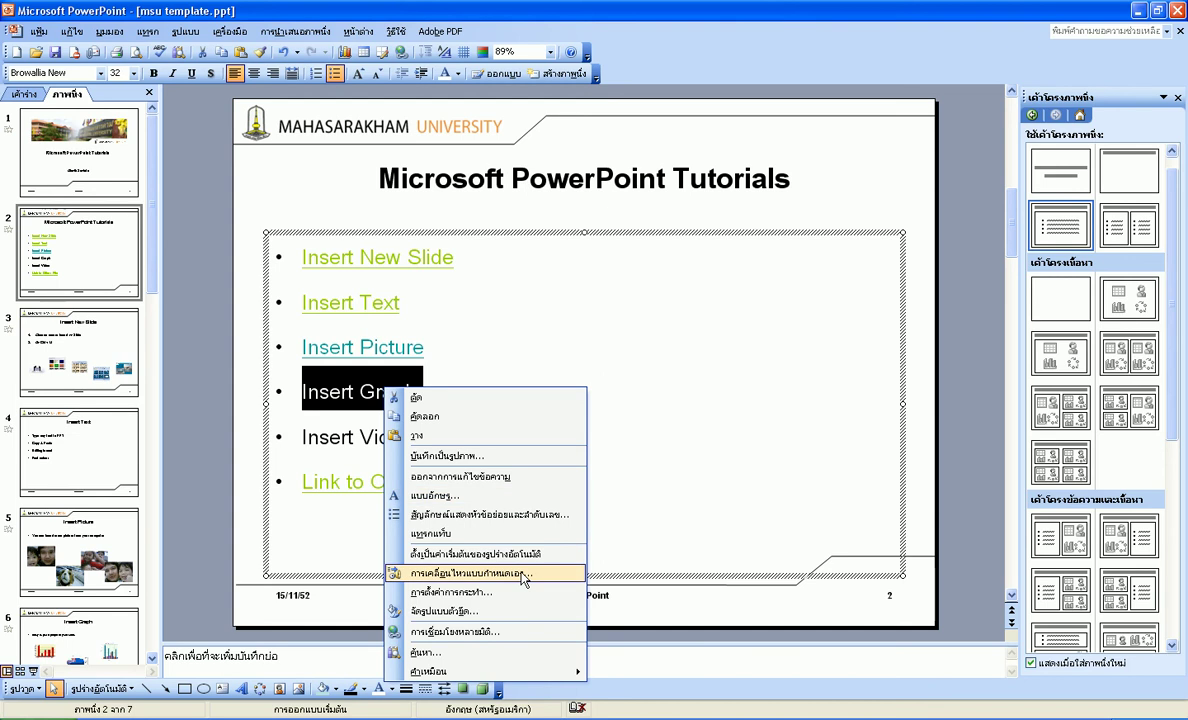
click(538, 641)
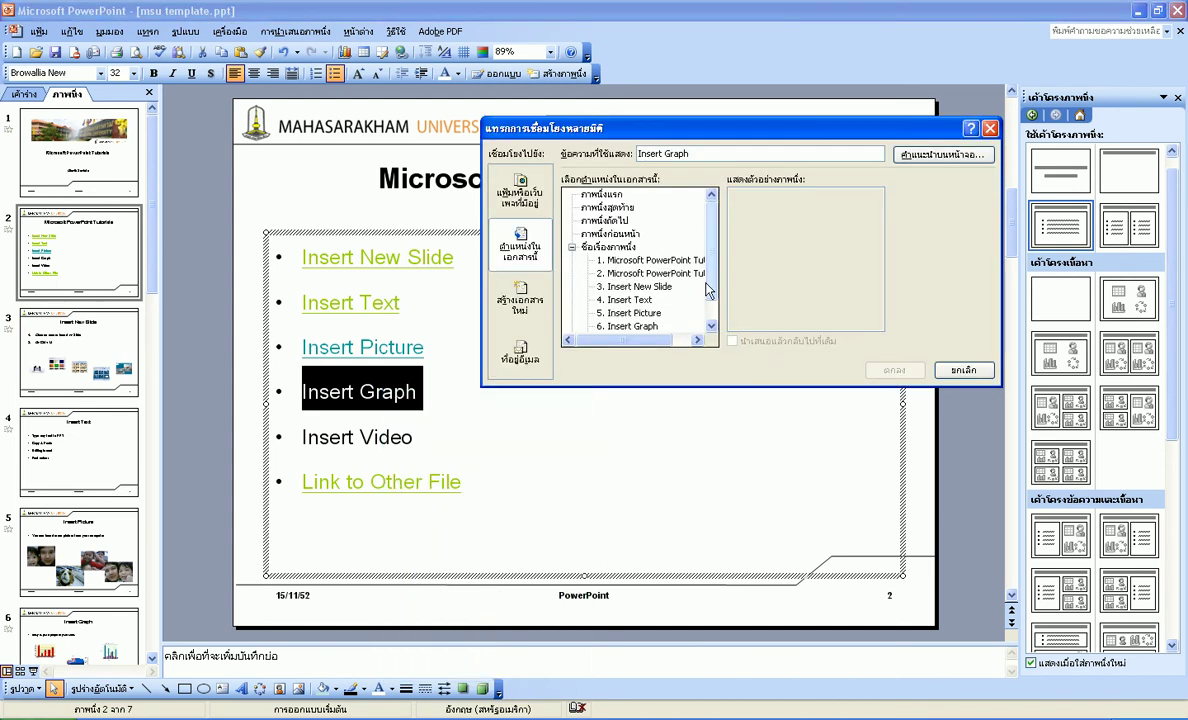
scroll(714, 290, down, 2)
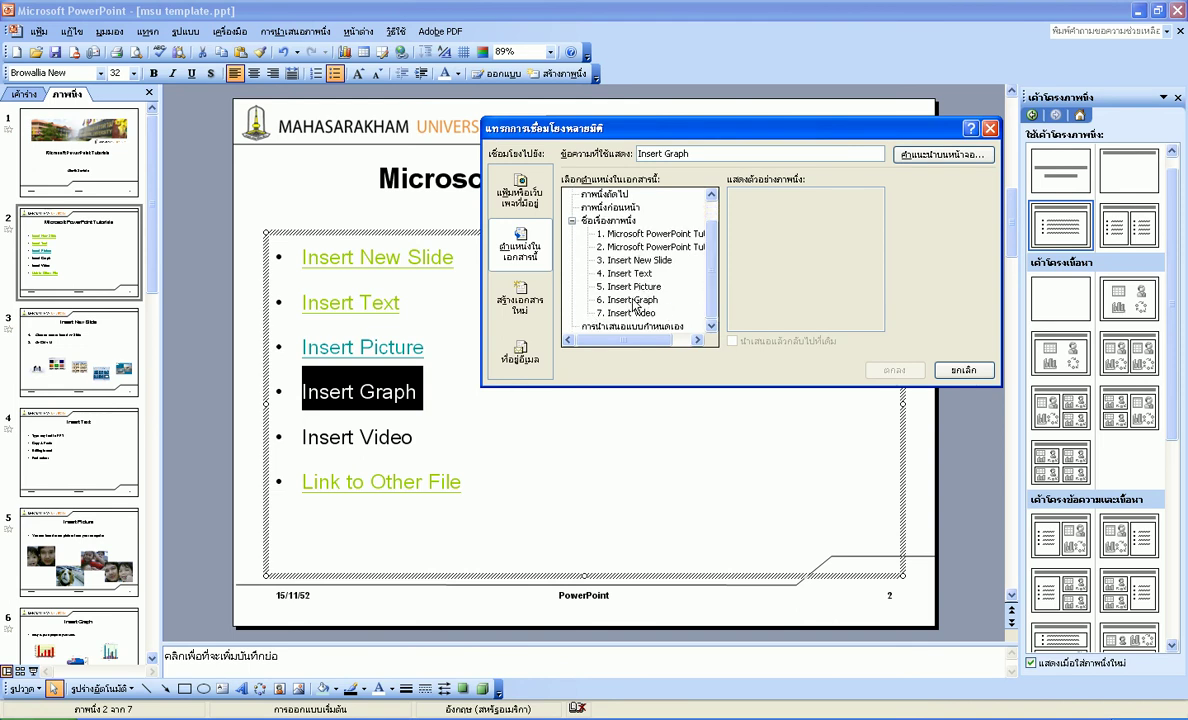
click(634, 301)
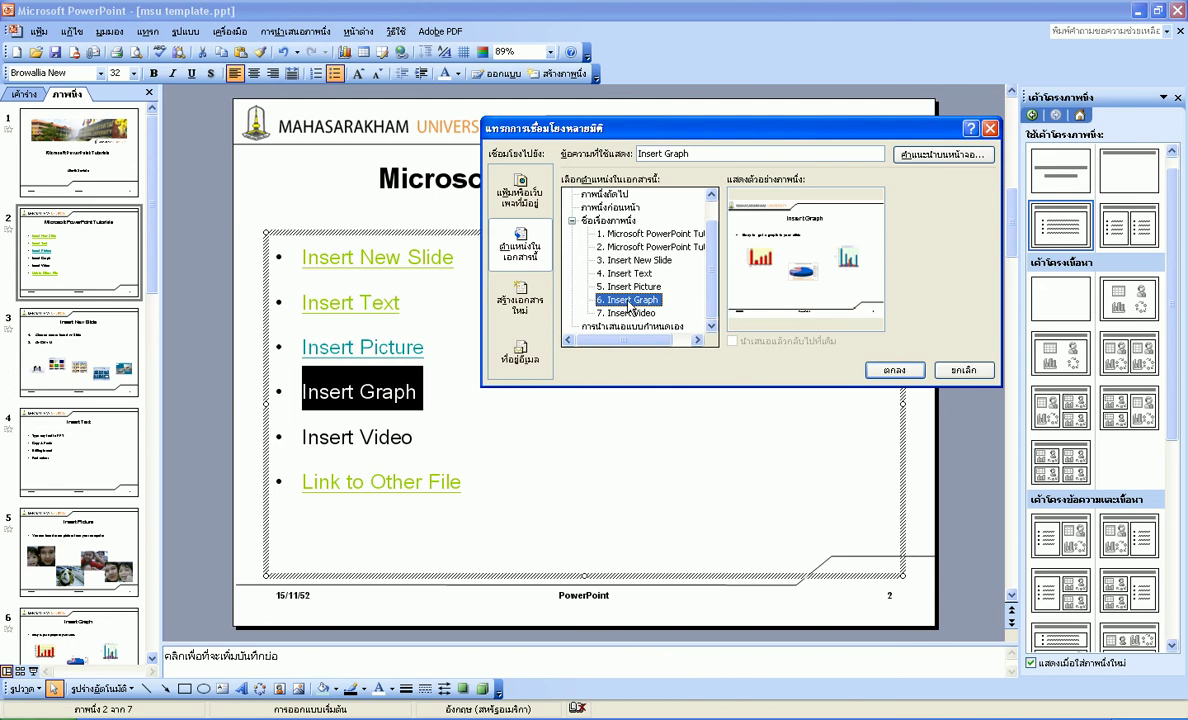
click(896, 371)
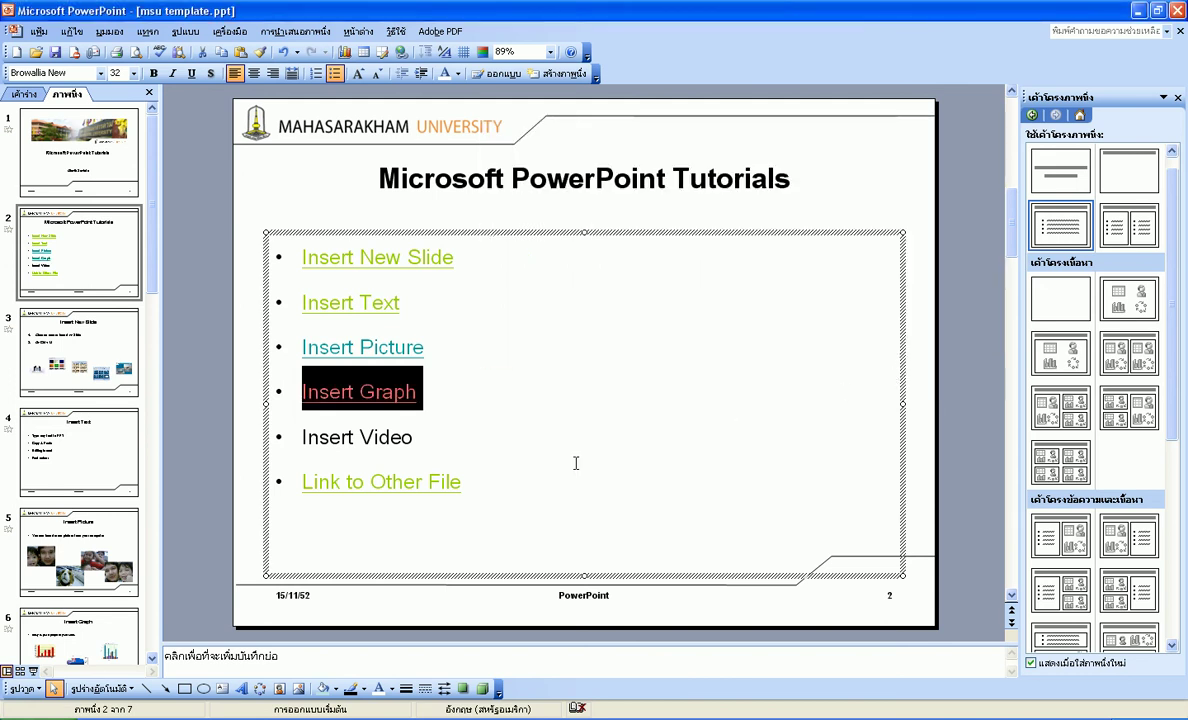
click(507, 481)
Add a new last bullet reading 'Link to Other File' and select its text.
key(Return)
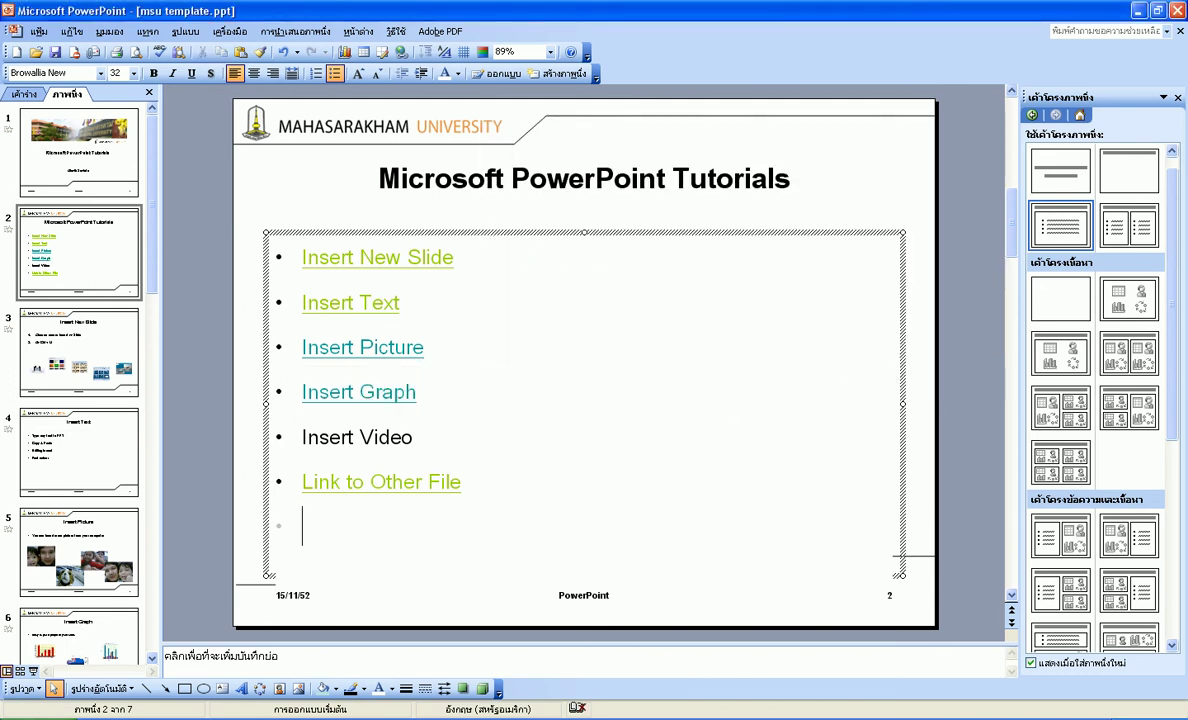
text(Link to Other)
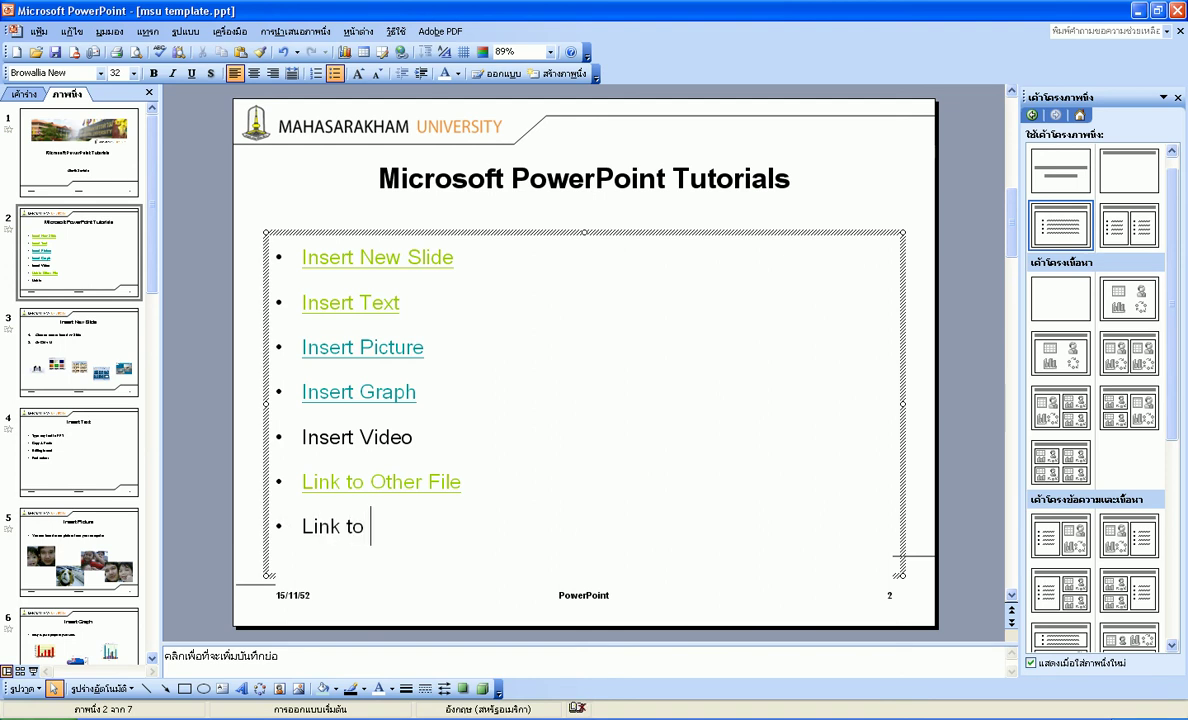
text( File)
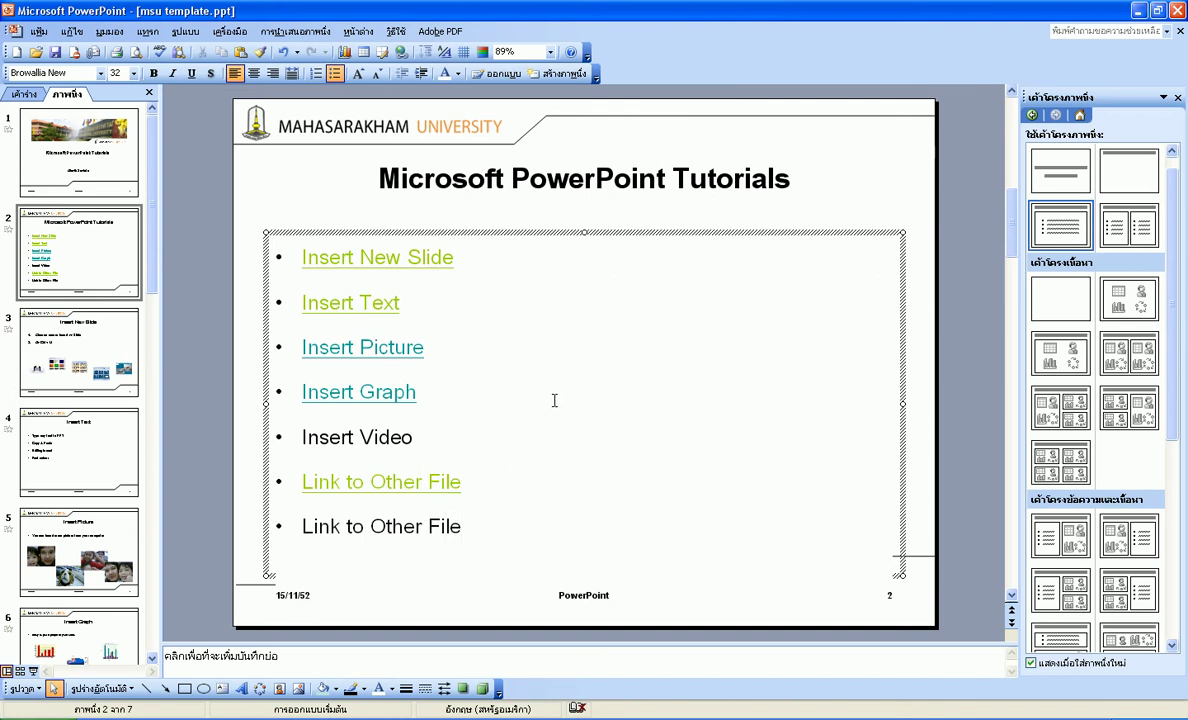
drag(478, 529, 343, 532)
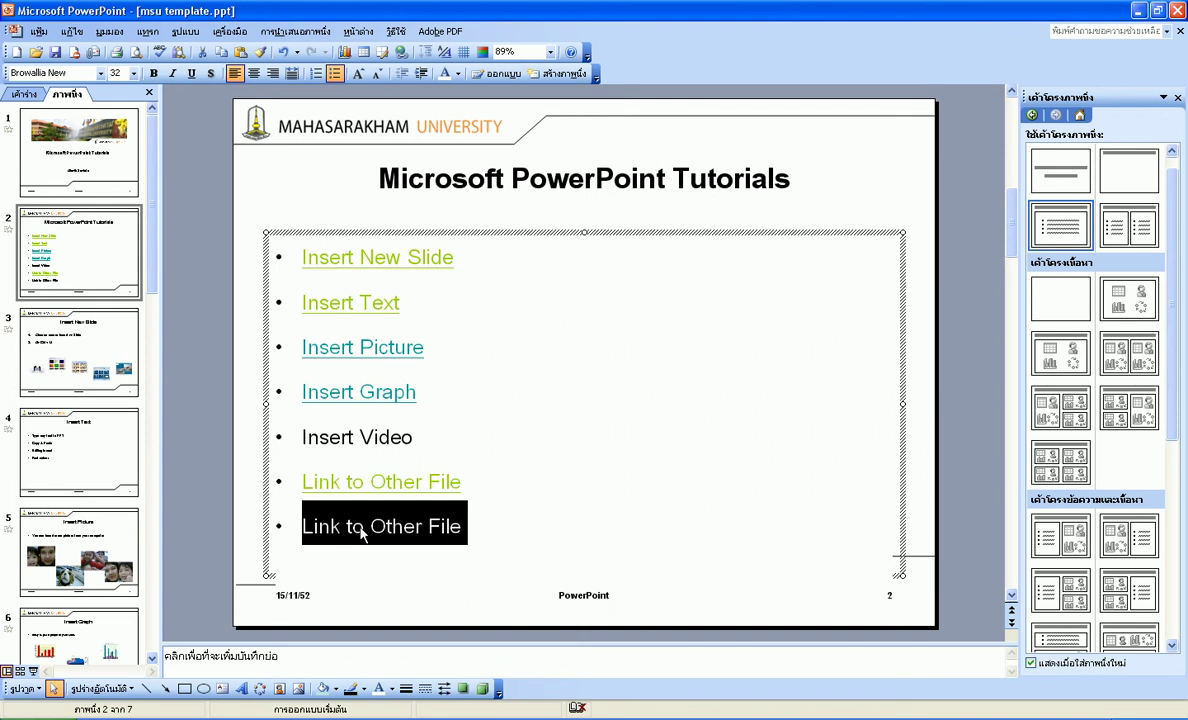
Hyperlink the new bullet to the existing file Microsoft PowerPoint.ppt on the Desktop.
right_click(363, 535)
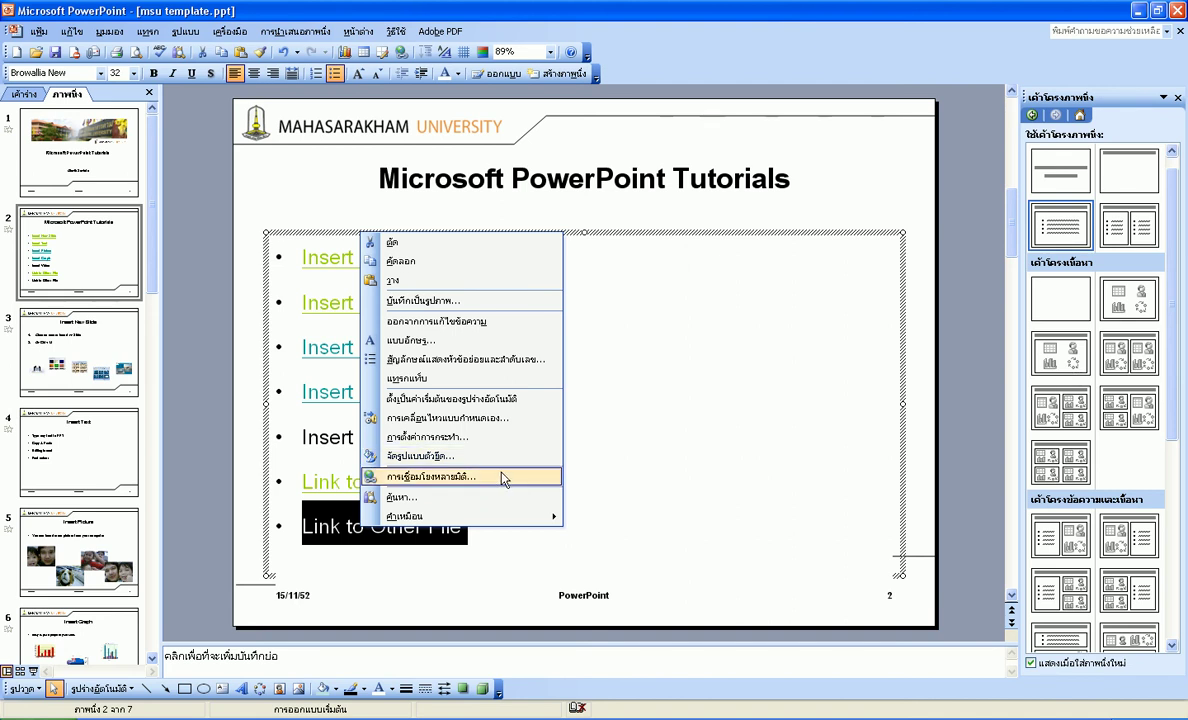
click(152, 33)
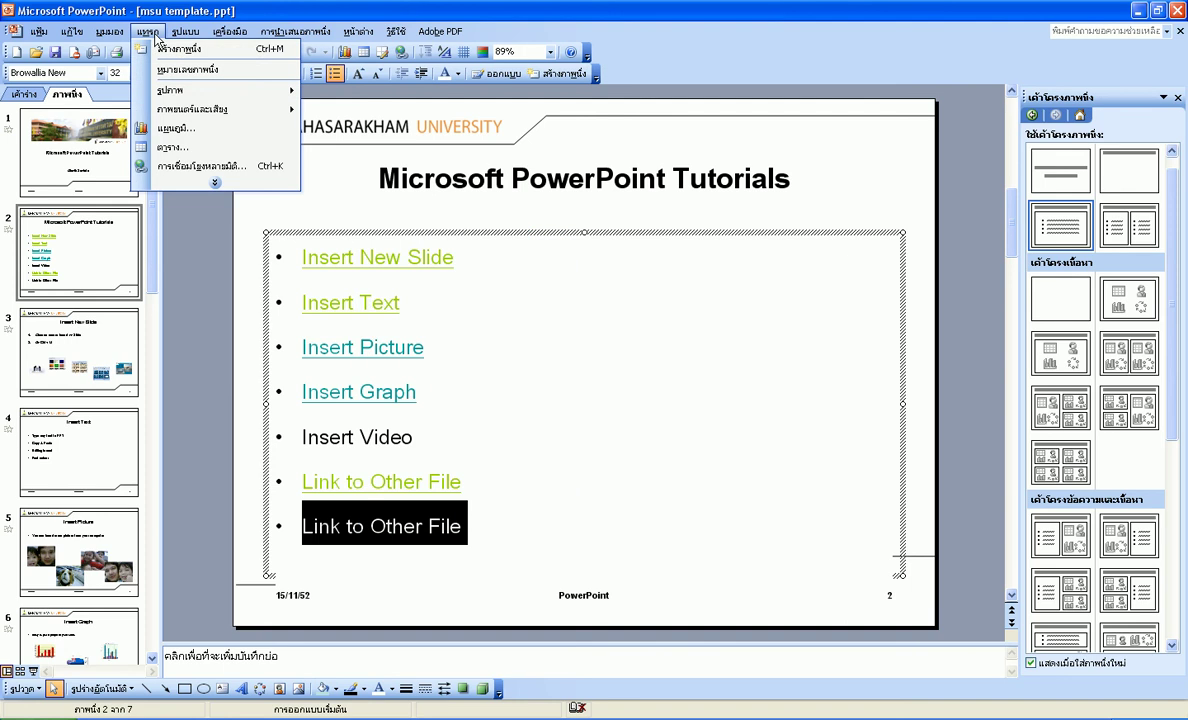
click(272, 168)
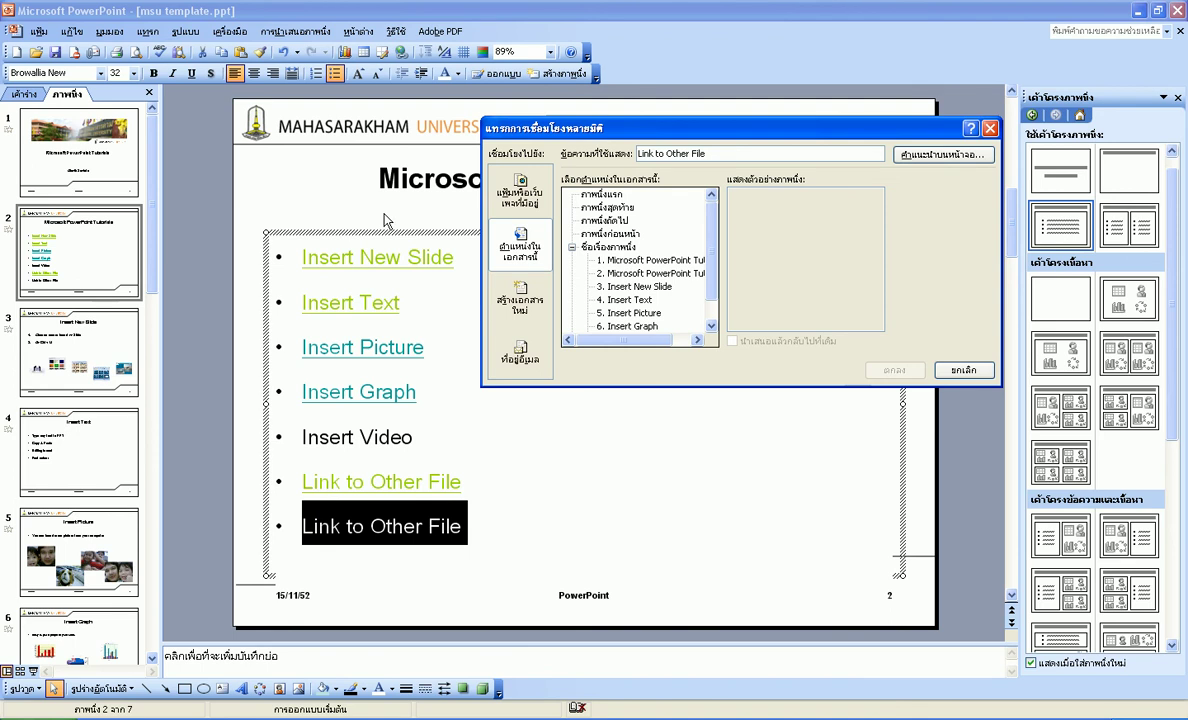
click(521, 205)
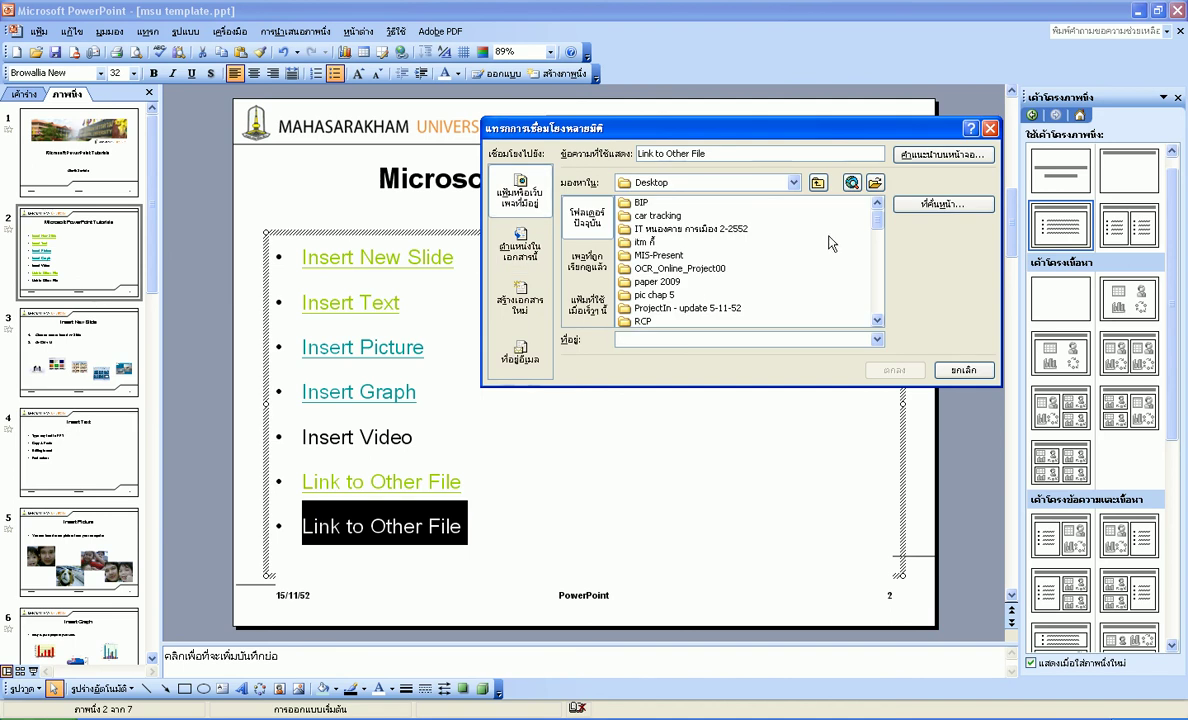
drag(877, 222, 877, 262)
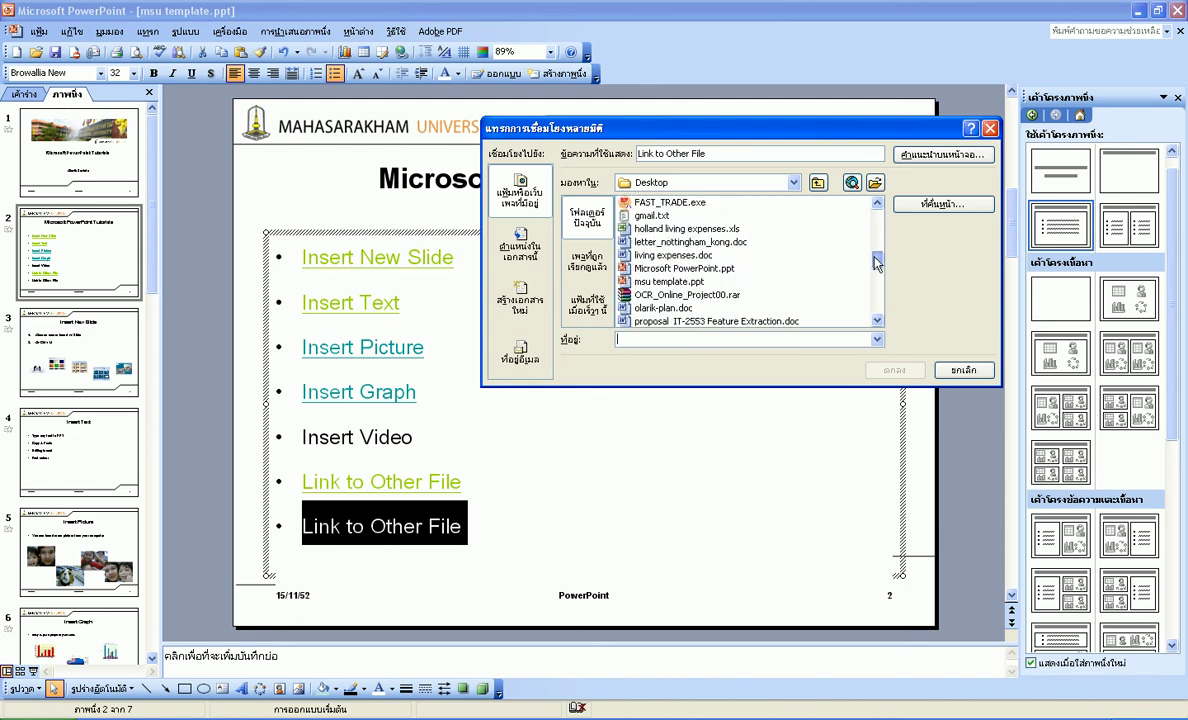
click(690, 268)
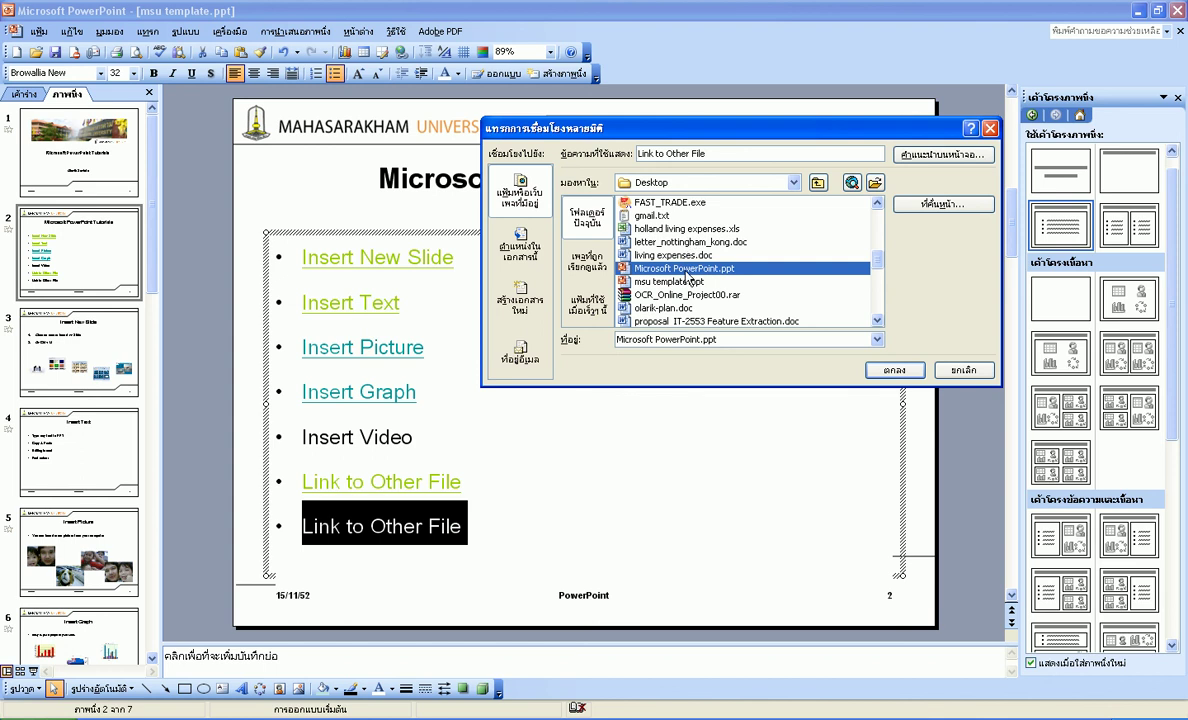
click(895, 372)
click(916, 380)
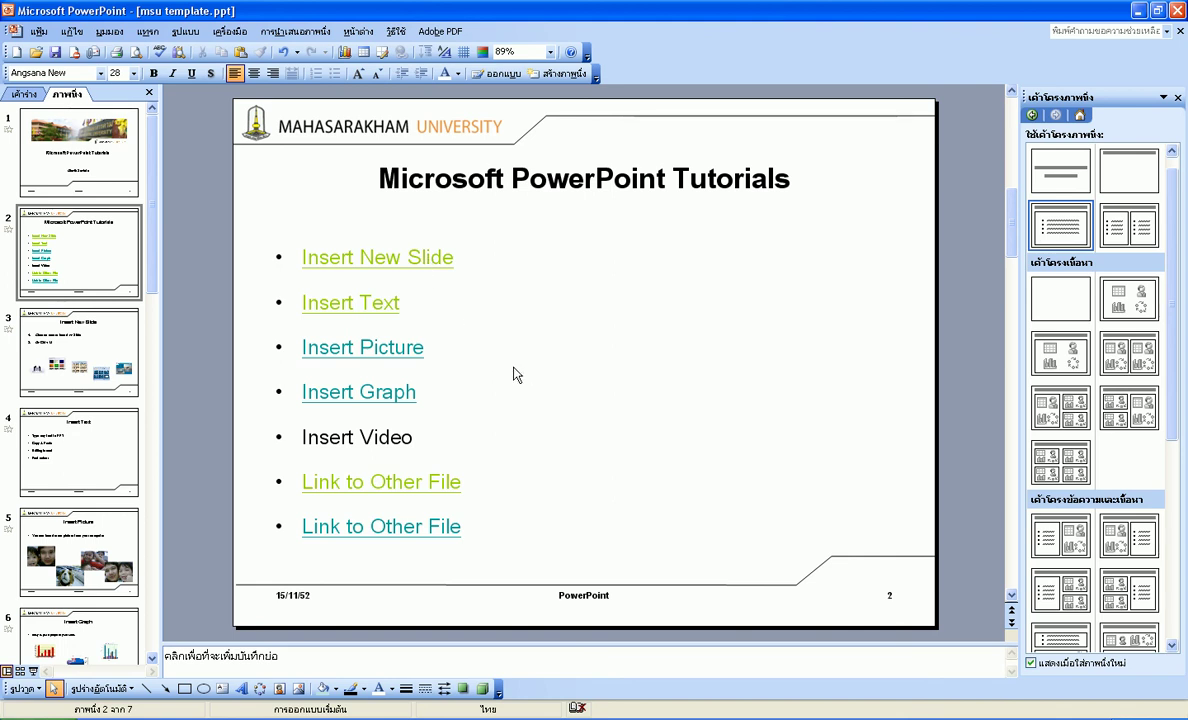
click(361, 396)
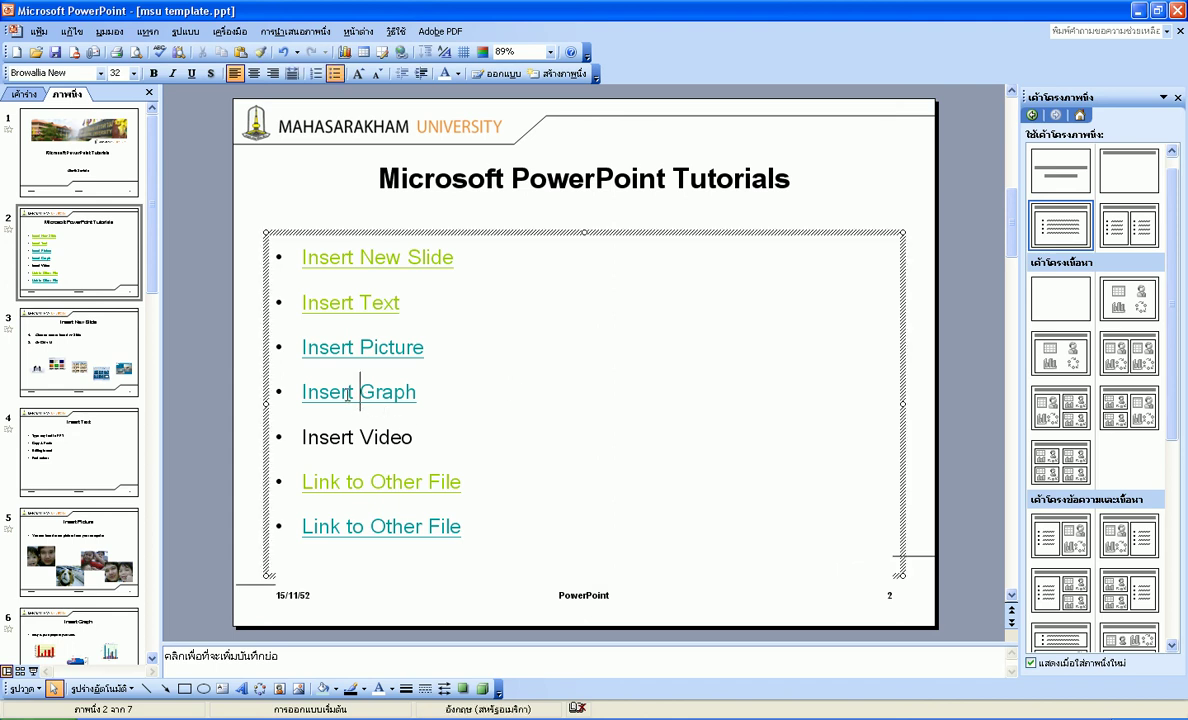
right_click(349, 396)
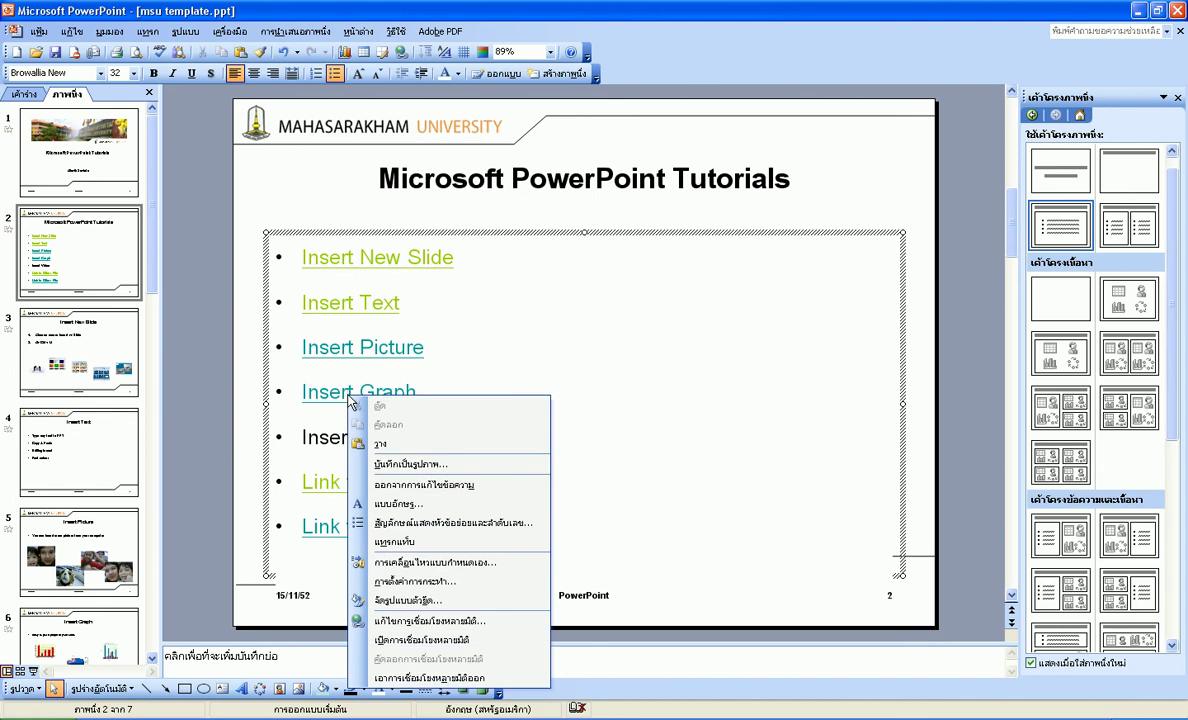
click(497, 624)
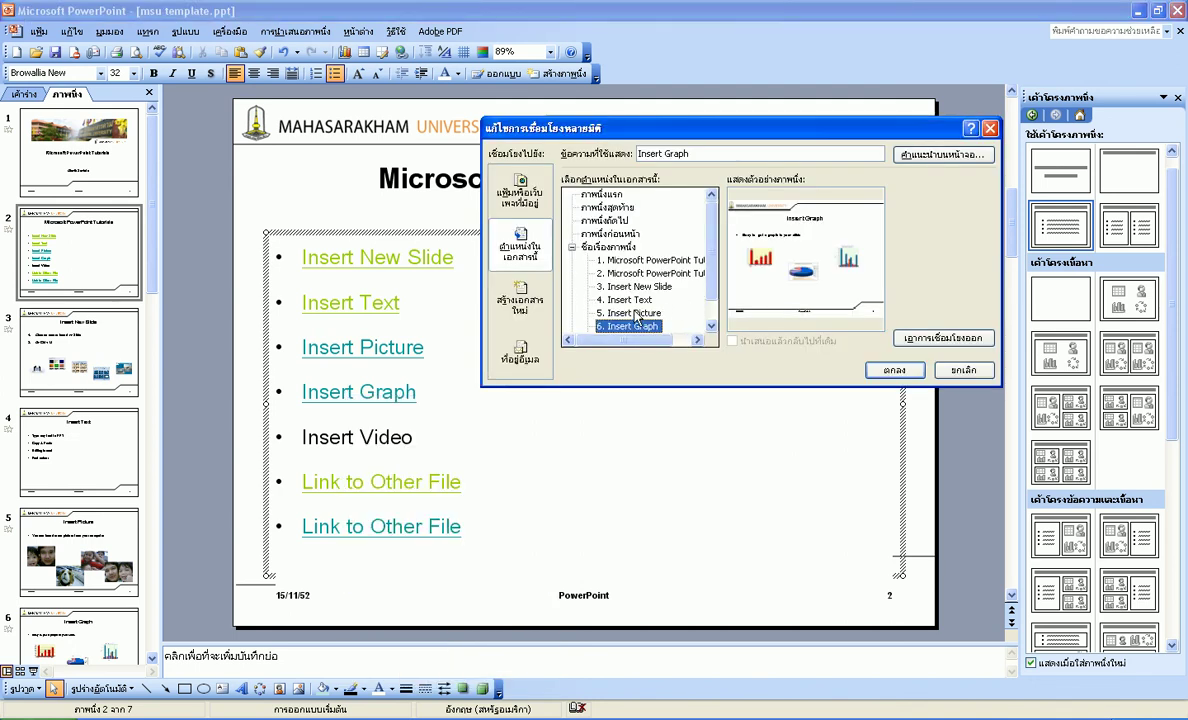
click(966, 374)
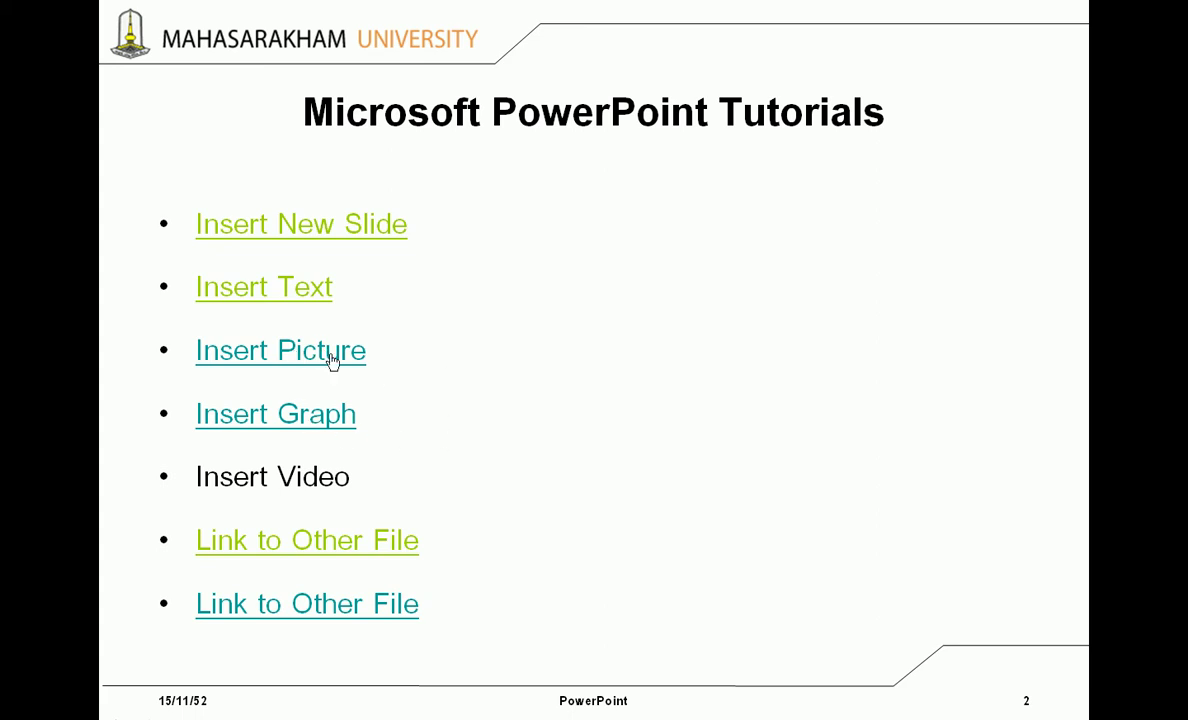
Test the Insert Picture and Insert Graph links in the slide show, then end the show.
click(334, 350)
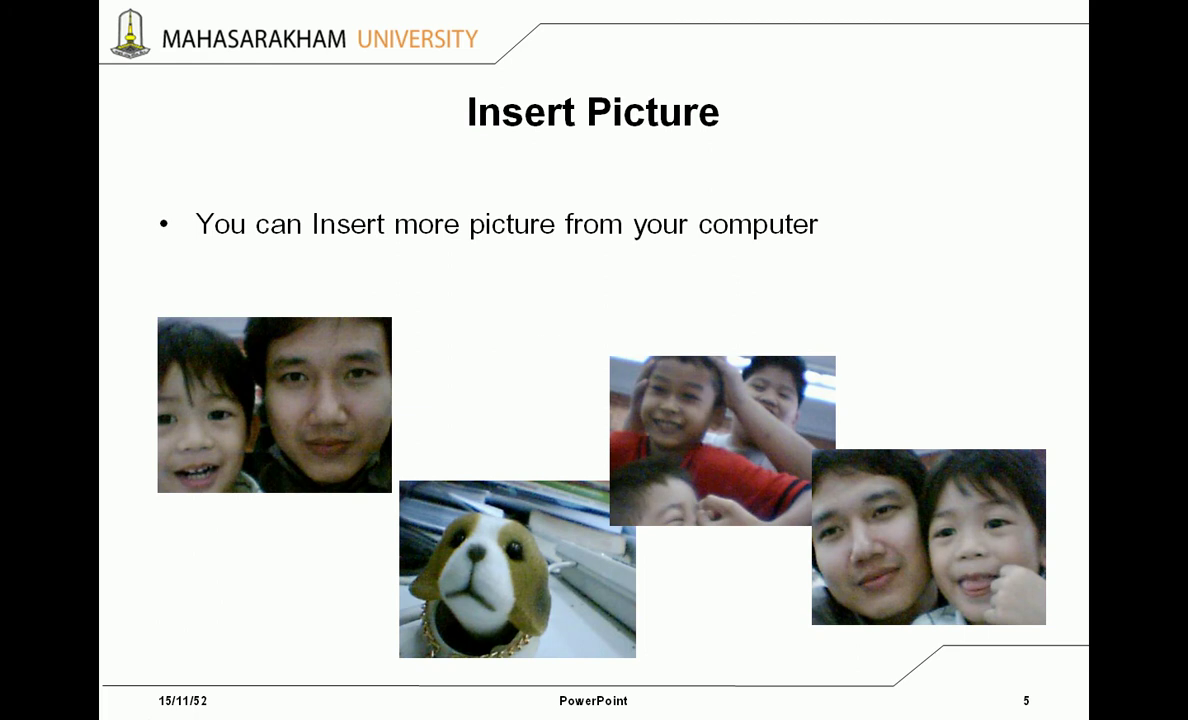
click(241, 368)
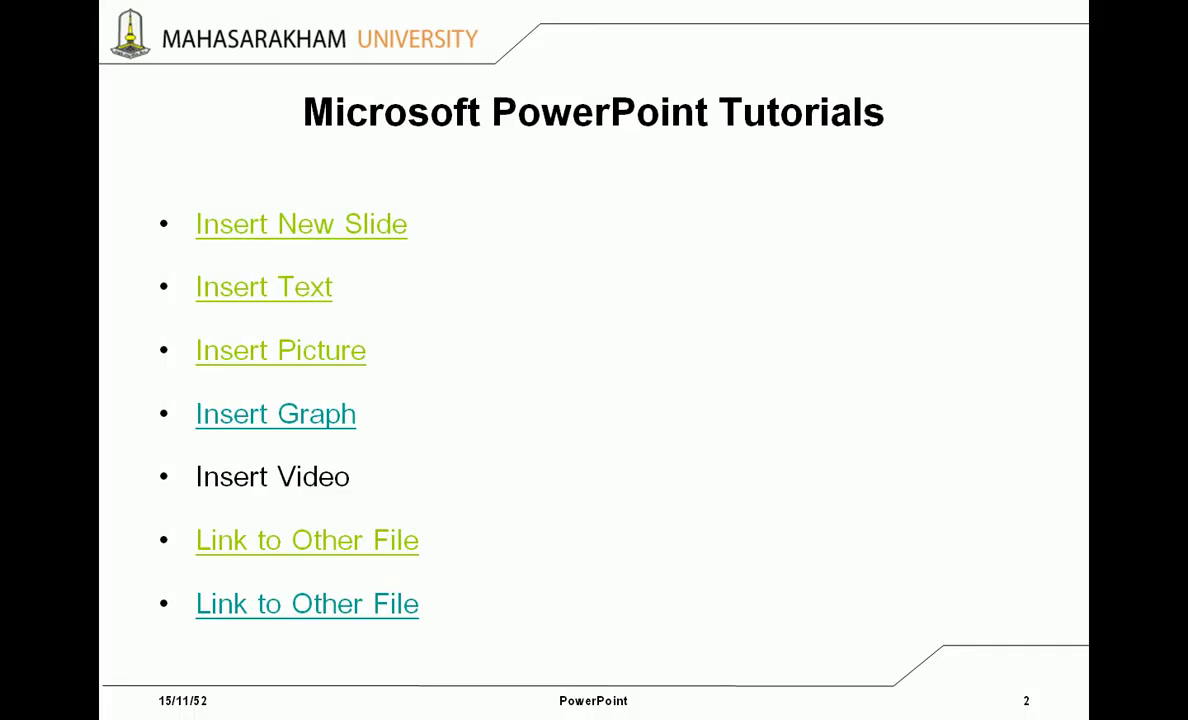
click(256, 414)
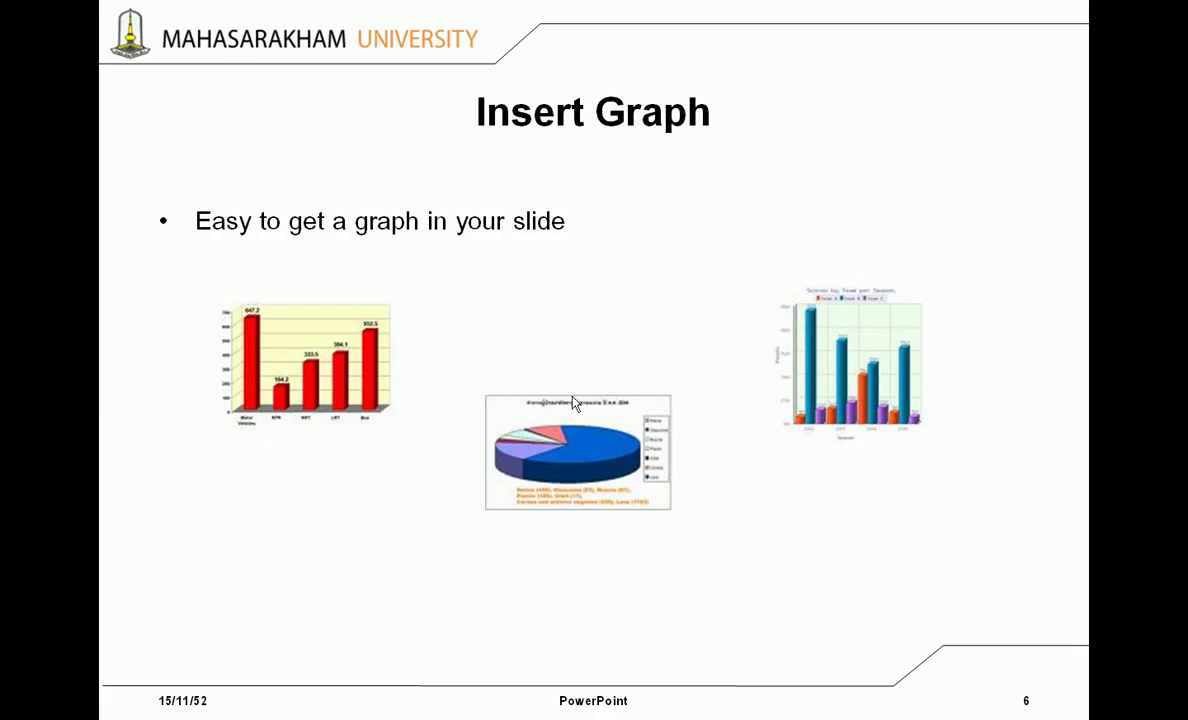
key(Escape)
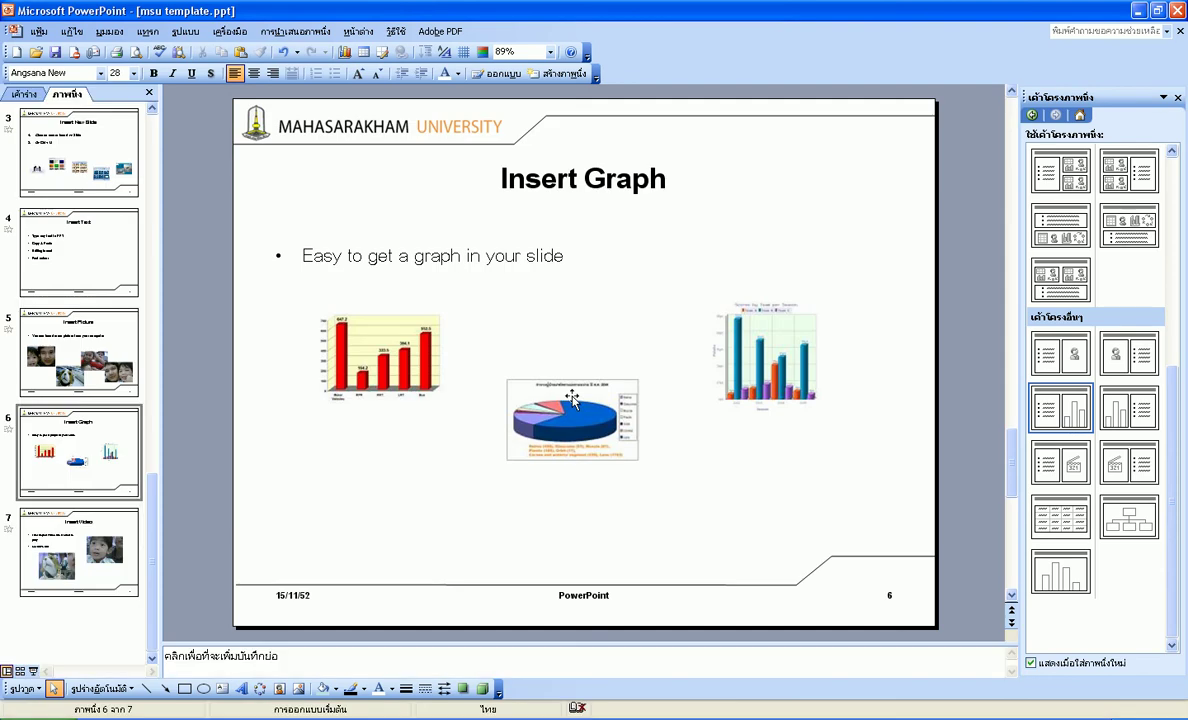